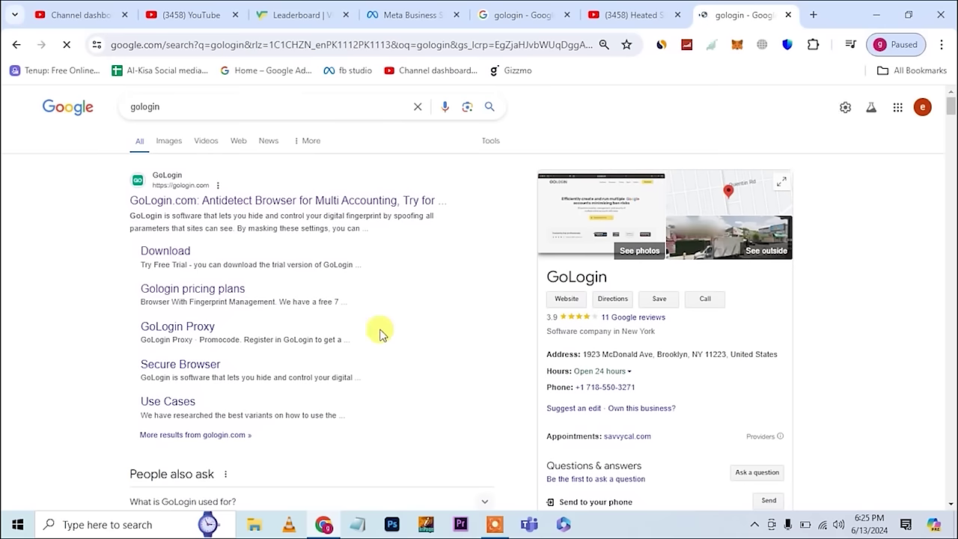
Step: Open the GoLogin website from the search results in a new tab and download the Windows version
{"action": "right_click", "coordinate": [285, 208]}
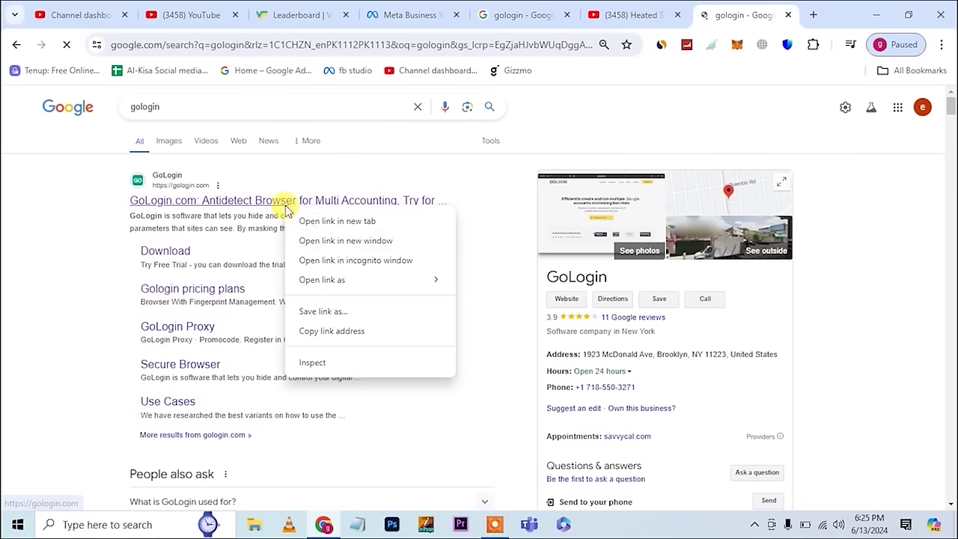
{"action": "left_click", "coordinate": [340, 222]}
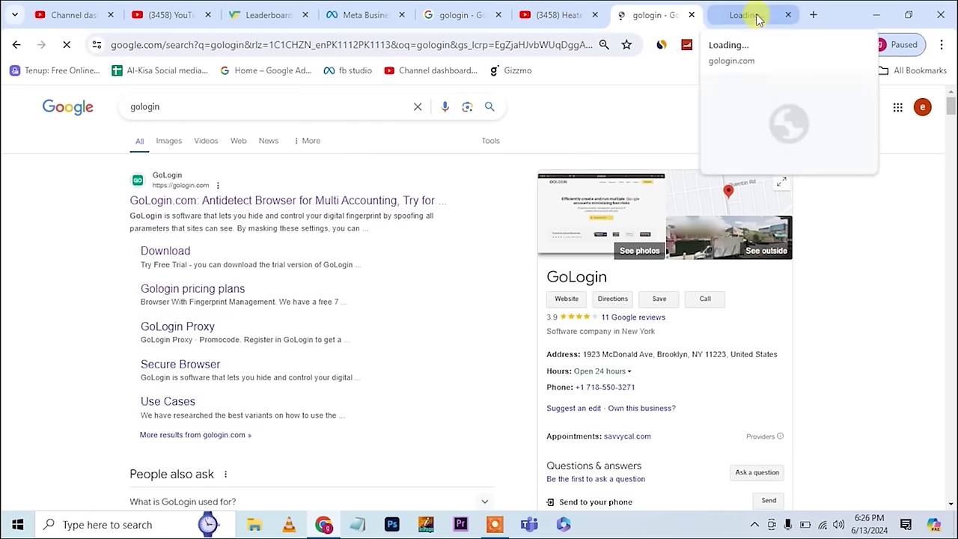
{"action": "left_click", "coordinate": [754, 17]}
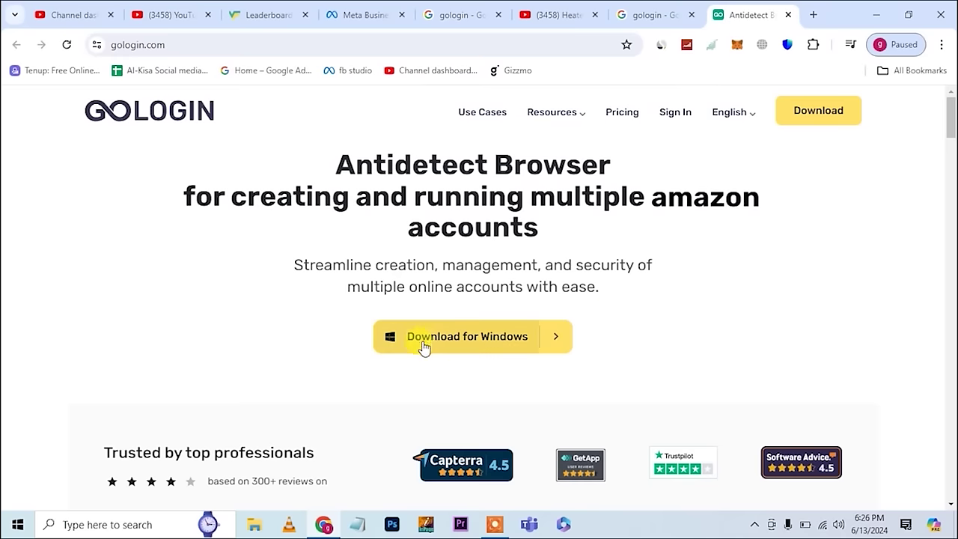
{"action": "left_click", "coordinate": [526, 351]}
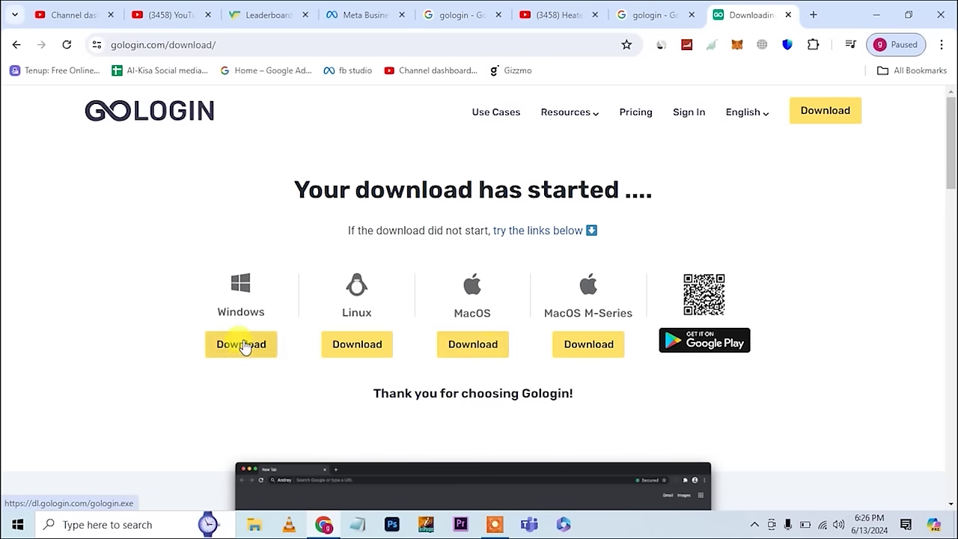
{"action": "scroll", "coordinate": [811, 427], "scroll_direction": "down", "scroll_amount": 4}
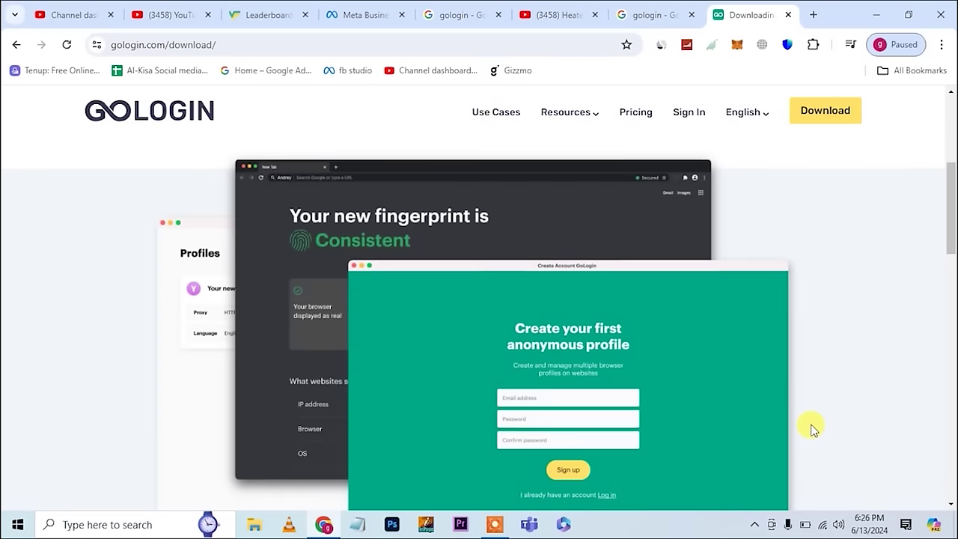
{"action": "scroll", "coordinate": [813, 428], "scroll_direction": "up", "scroll_amount": 4}
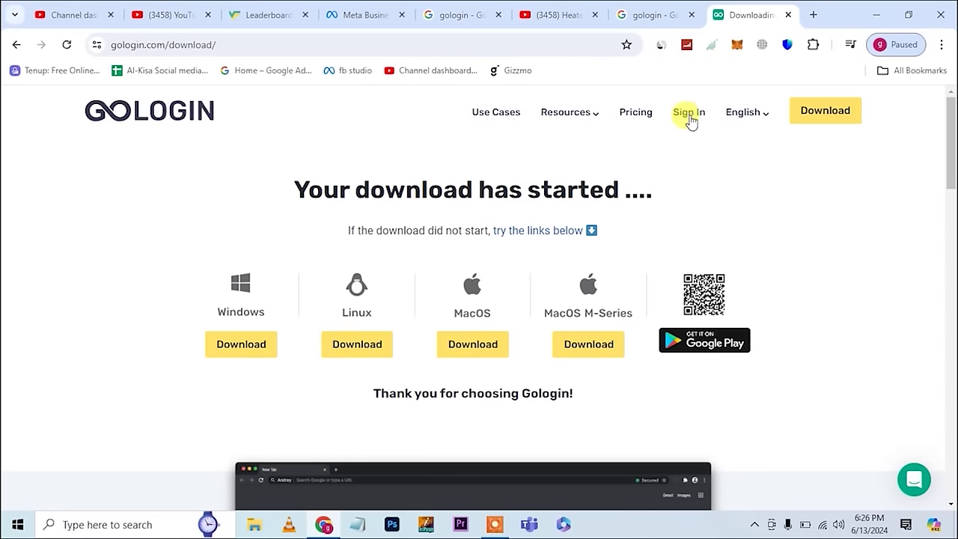
Step: Minimize the browser and locate the GoLogin installer in the Downloads folder
{"action": "left_click", "coordinate": [872, 15]}
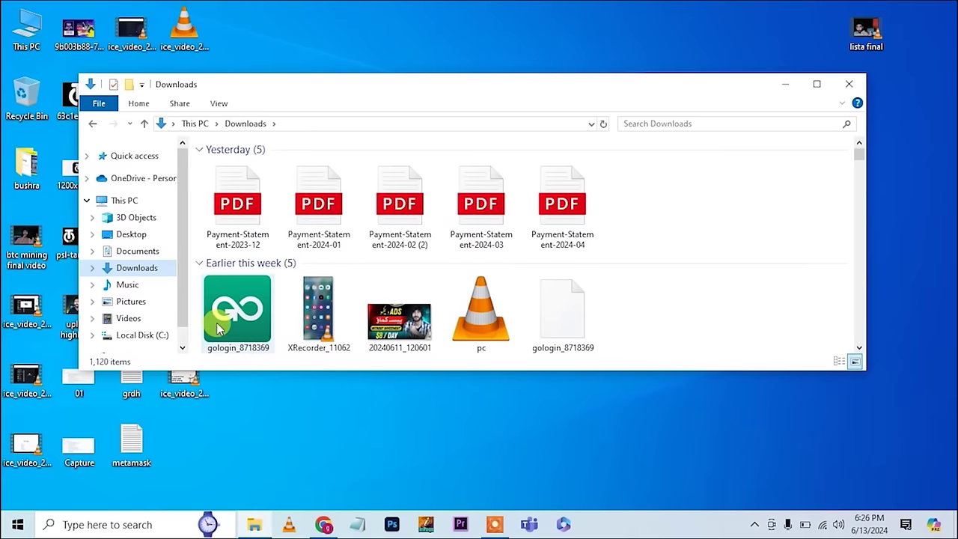
{"action": "left_click", "coordinate": [216, 323]}
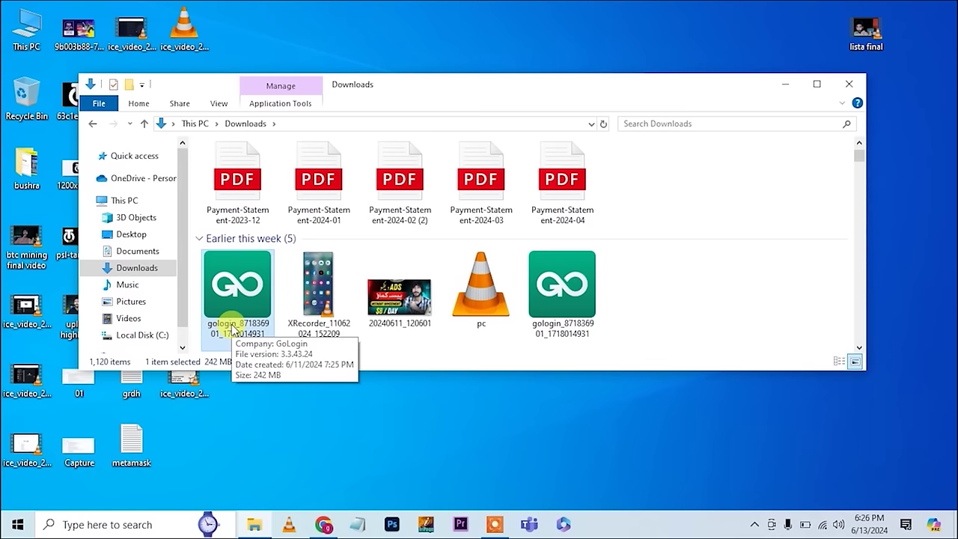
{"action": "left_click", "coordinate": [785, 88]}
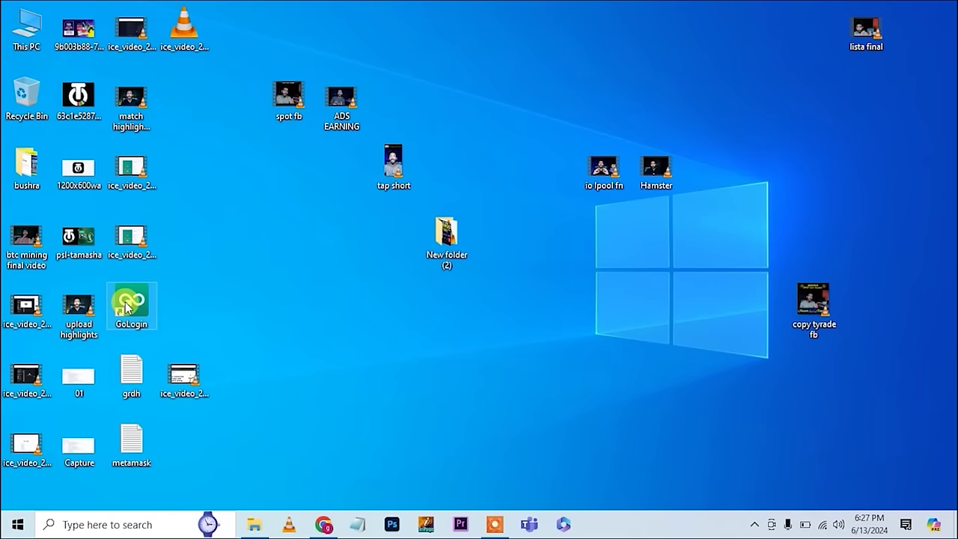
Step: Return to Chrome, go to GoLogin's sign-in page and continue with a Google account
{"action": "left_click", "coordinate": [324, 524]}
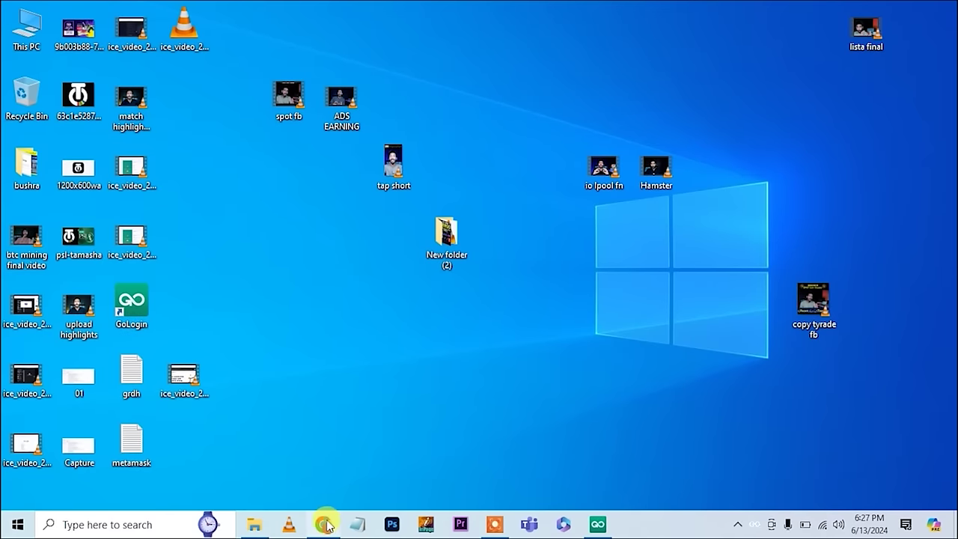
{"action": "left_click", "coordinate": [688, 114]}
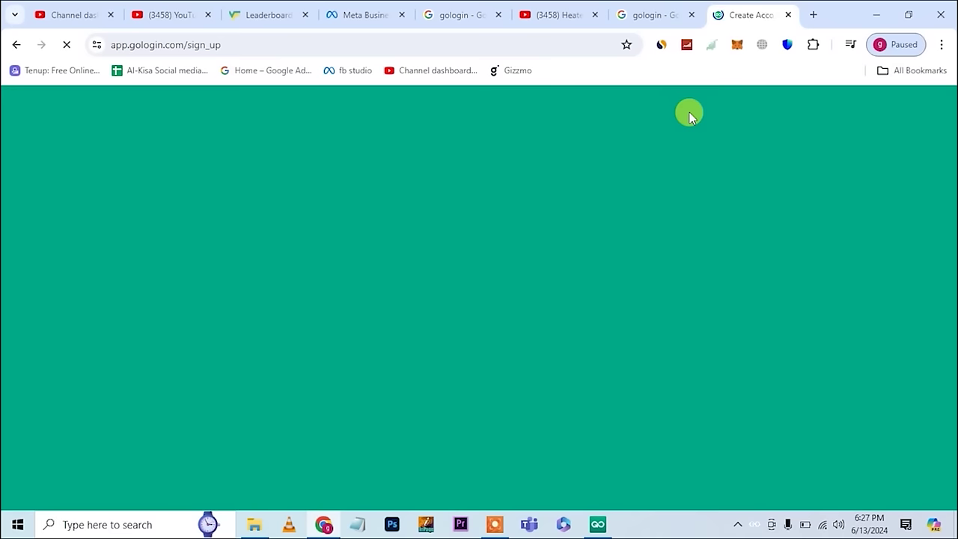
{"action": "mouse_move", "coordinate": [598, 523]}
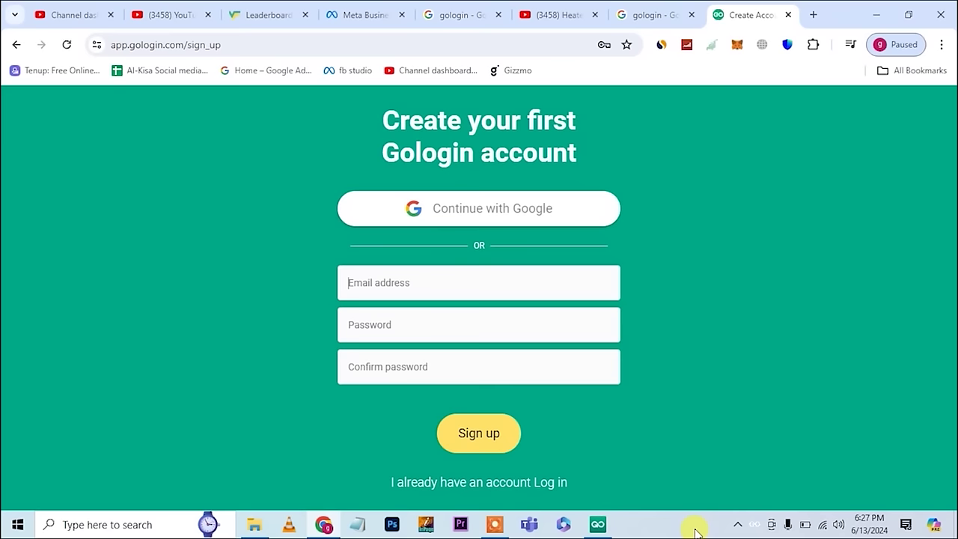
{"action": "left_click", "coordinate": [511, 216]}
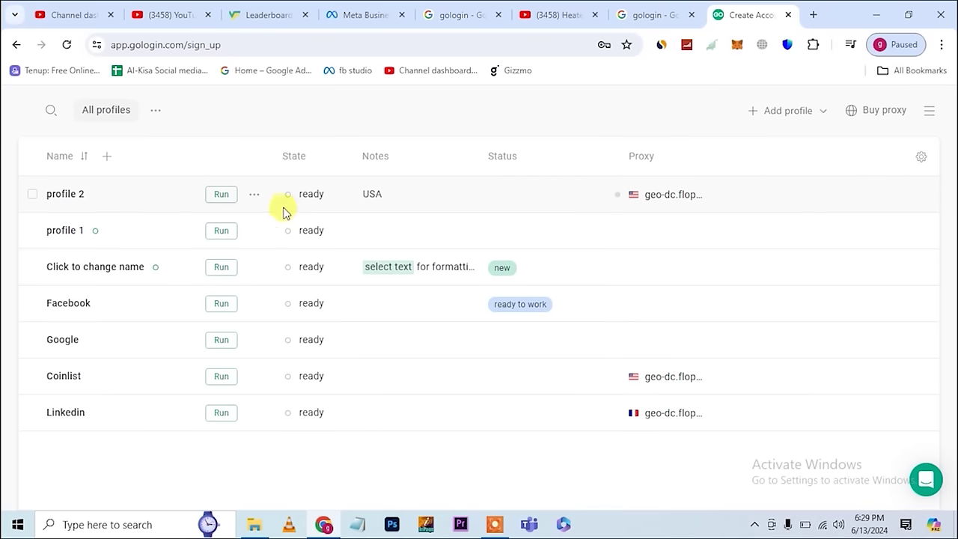
Step: Minimize Chrome and launch the GoLogin desktop app from its desktop shortcut
{"action": "left_click", "coordinate": [255, 196]}
{"action": "left_click", "coordinate": [431, 199]}
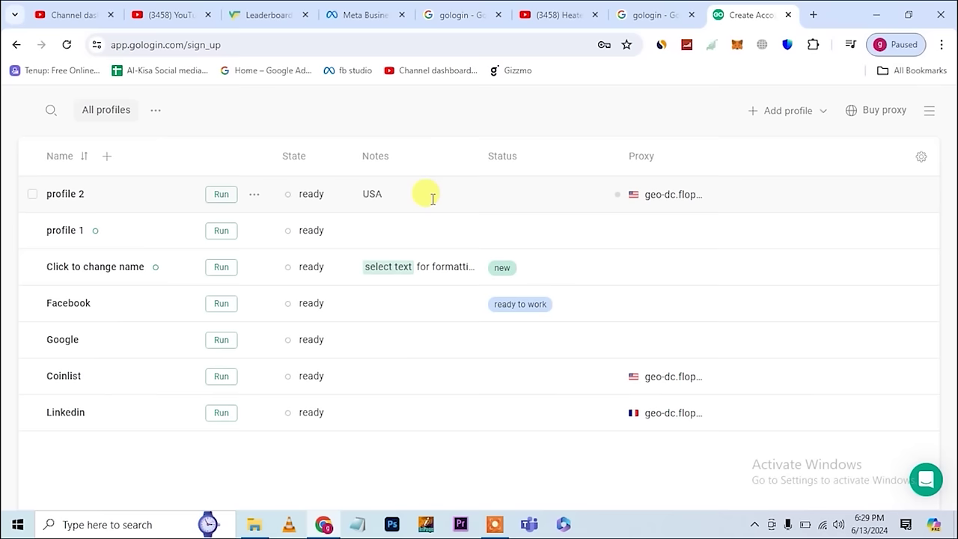
{"action": "left_click", "coordinate": [876, 15]}
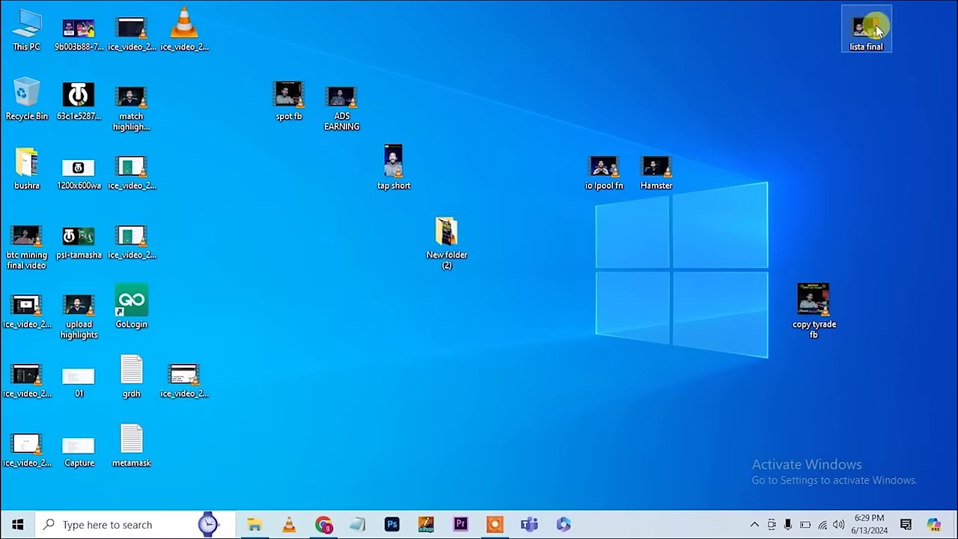
{"action": "double_click", "coordinate": [135, 314]}
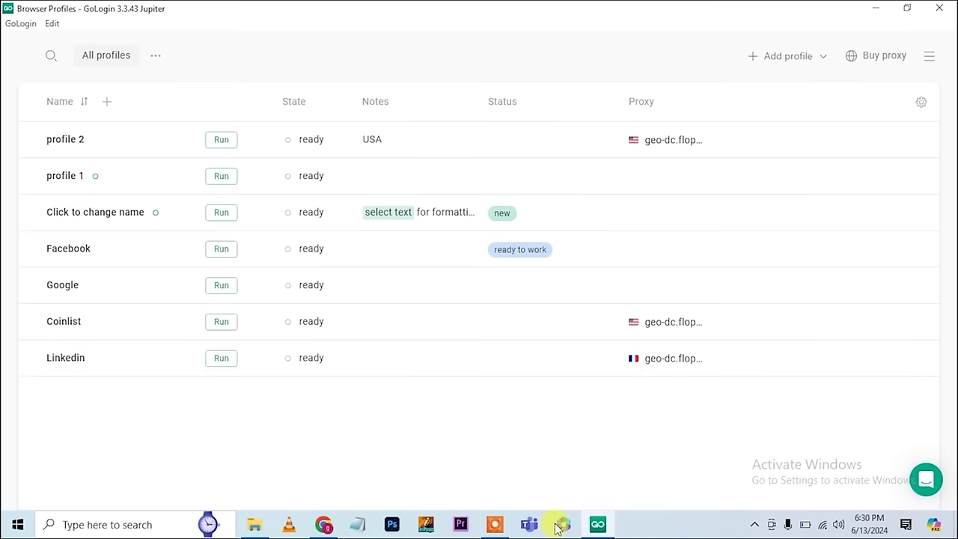
Step: Compare the profile list in Chrome's web version with the one in the GoLogin desktop app
{"action": "left_click", "coordinate": [598, 523]}
{"action": "left_click", "coordinate": [597, 524]}
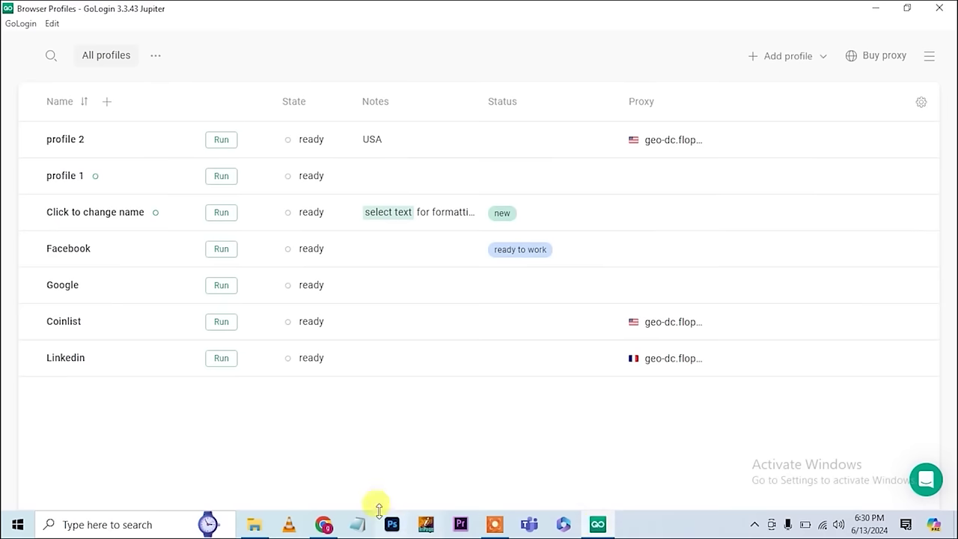
{"action": "left_click", "coordinate": [320, 525]}
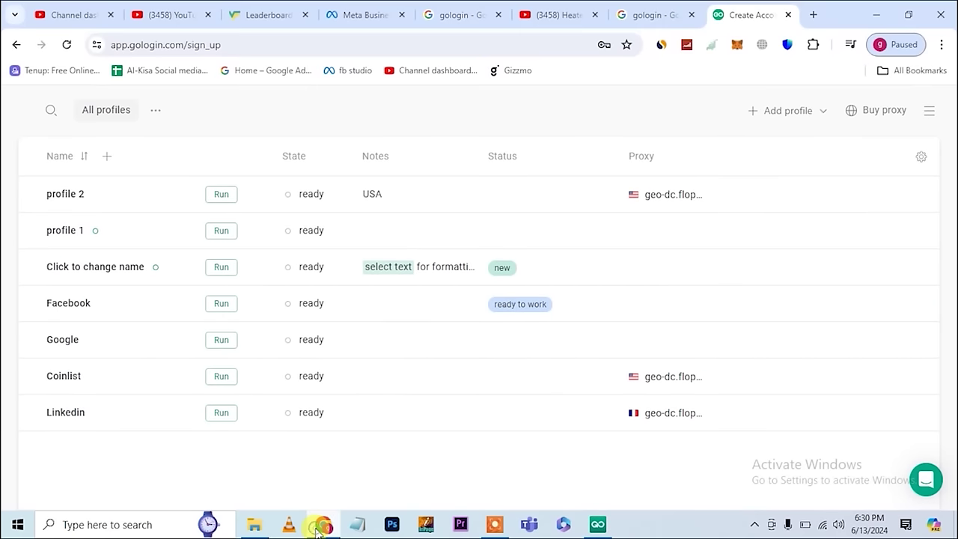
{"action": "left_click", "coordinate": [597, 524]}
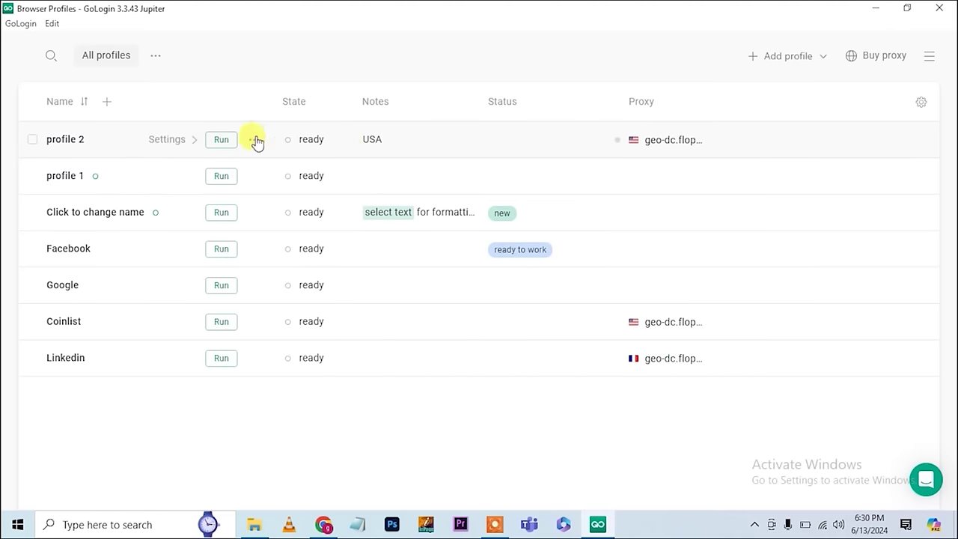
Step: Run profile 2, view its browser window, minimize the Chrome window behind it and keep the profile window maximized
{"action": "left_click", "coordinate": [221, 141]}
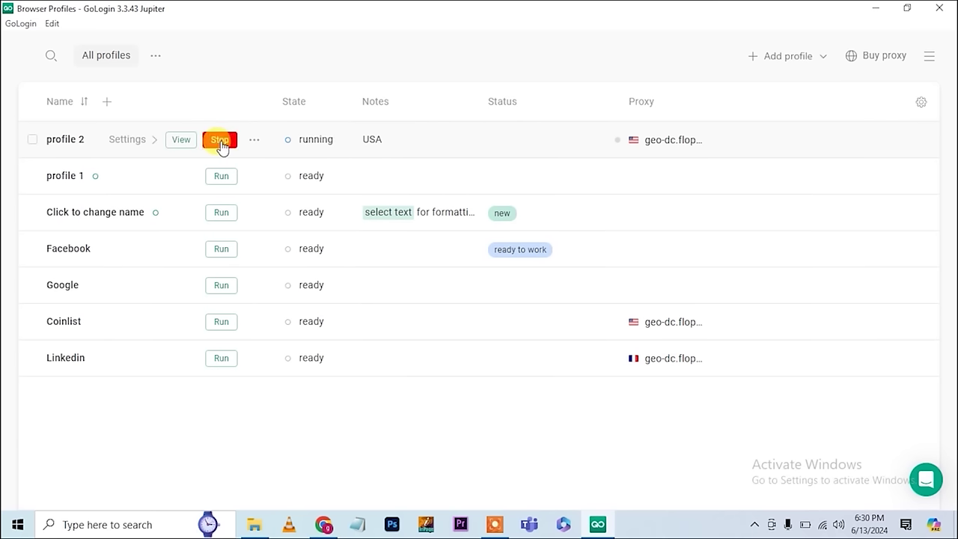
{"action": "left_click", "coordinate": [187, 147]}
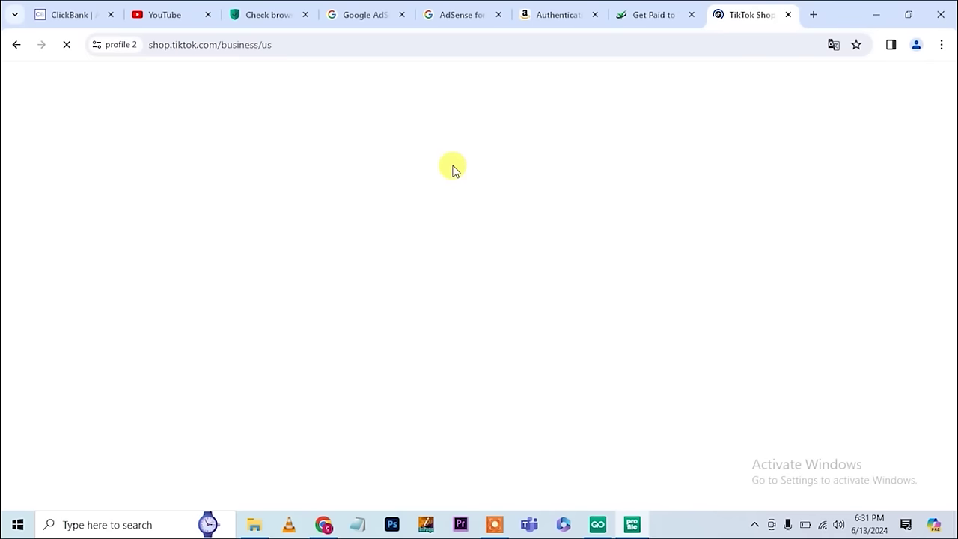
{"action": "left_click", "coordinate": [908, 14]}
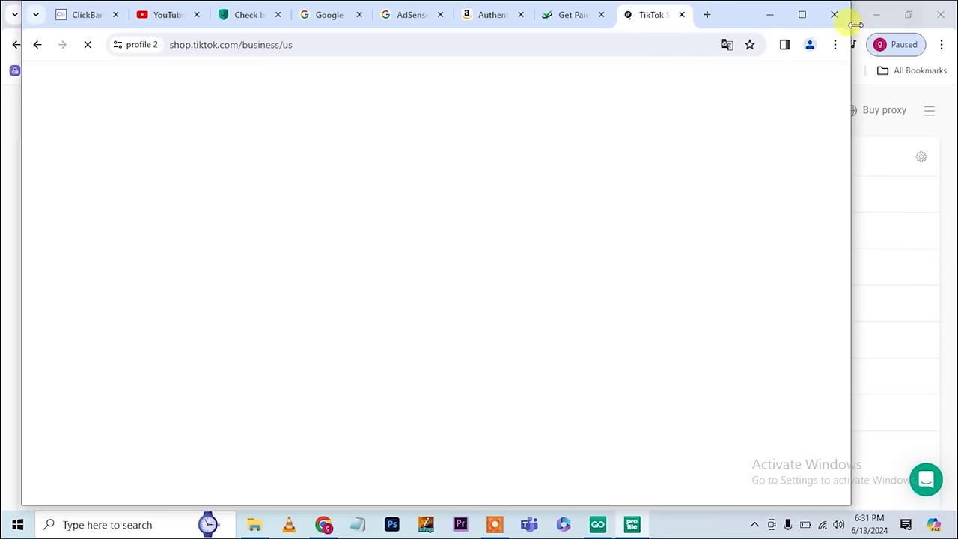
{"action": "left_click", "coordinate": [874, 22]}
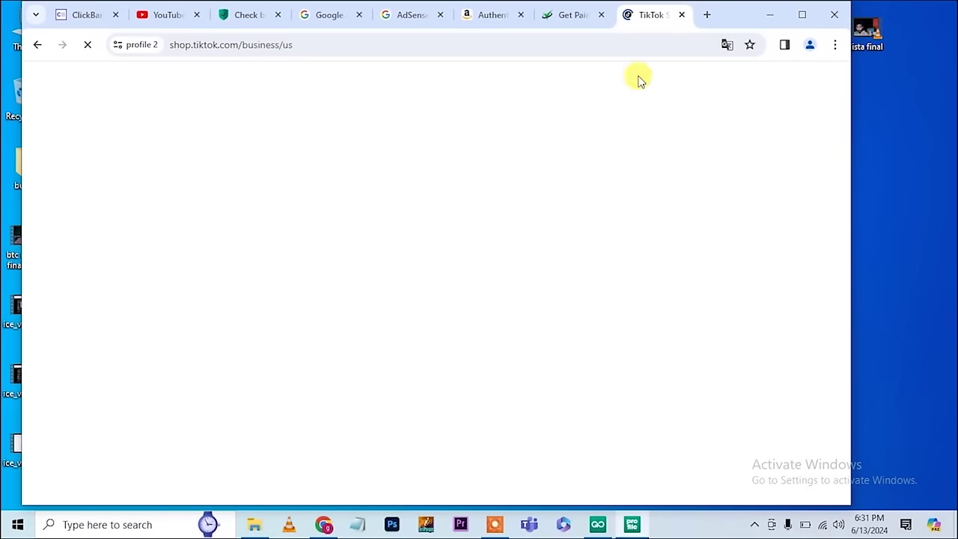
{"action": "left_click", "coordinate": [804, 18]}
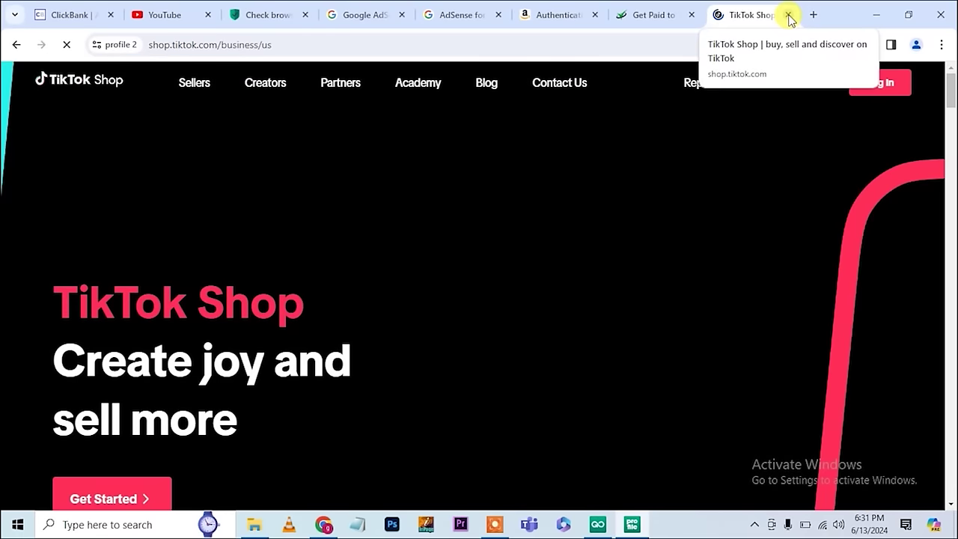
Step: Close the TikTok Shop, Survey Junkie and Amazon tabs in the profile 2 browser
{"action": "left_click", "coordinate": [788, 15]}
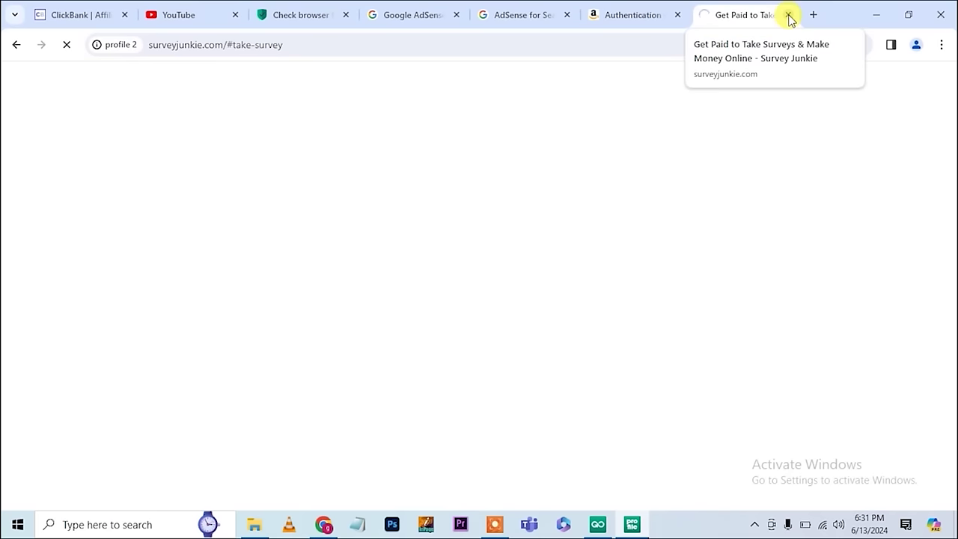
{"action": "left_click", "coordinate": [788, 15]}
{"action": "left_click", "coordinate": [789, 16]}
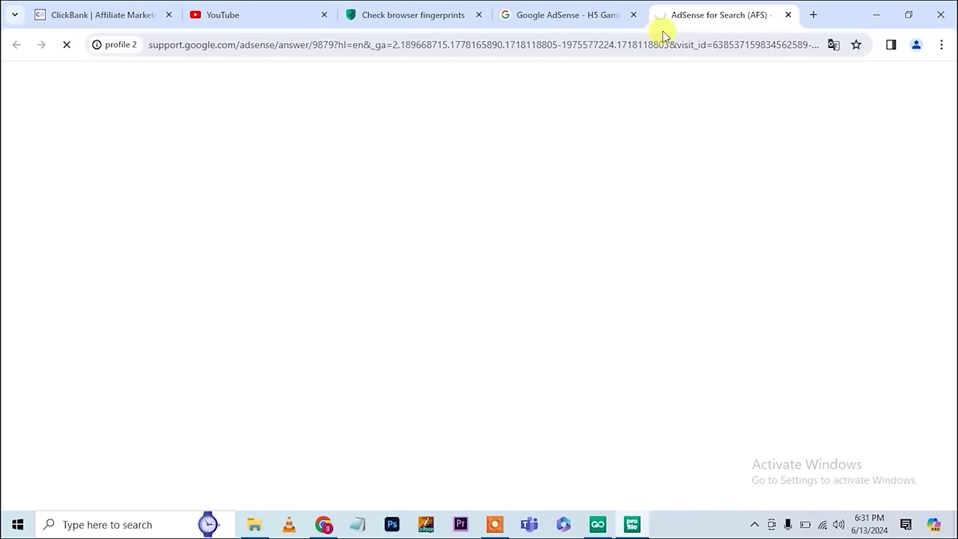
{"action": "left_click", "coordinate": [16, 16]}
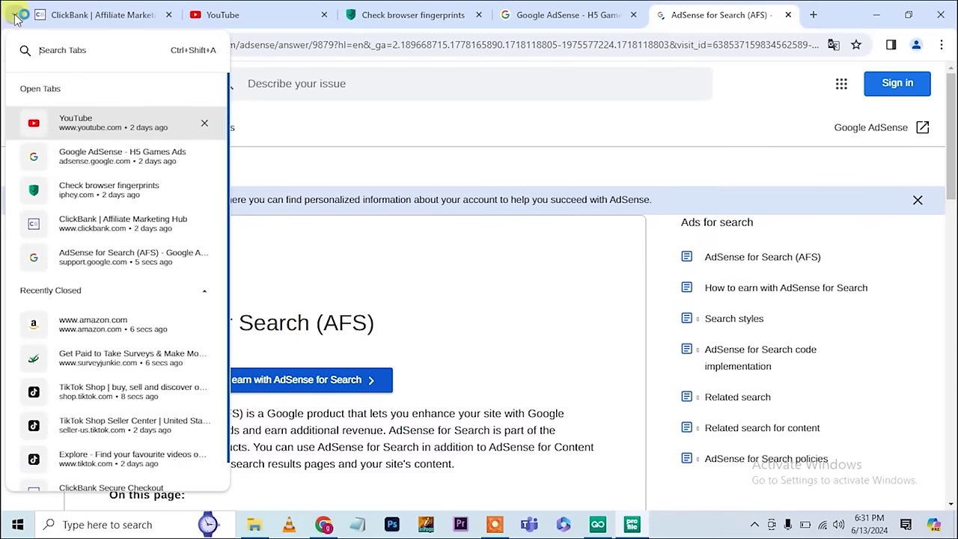
{"action": "left_click", "coordinate": [16, 16]}
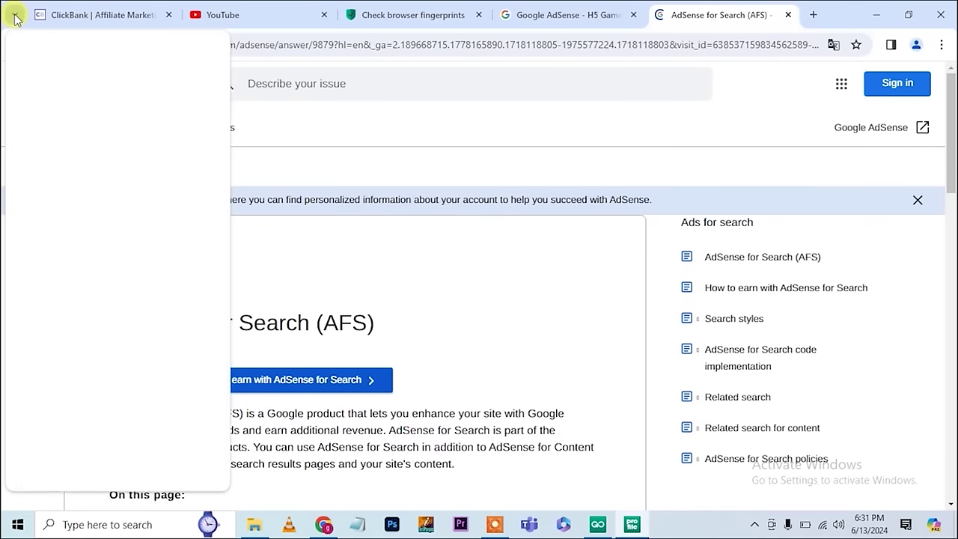
Step: Load google.com in the Google AdSense H5 Games tab and close the AdSense for Search tab
{"action": "left_click", "coordinate": [569, 15]}
{"action": "left_click", "coordinate": [431, 45]}
{"action": "type", "text": "g"}
{"action": "key", "text": "Right"}
{"action": "key", "text": "Return"}
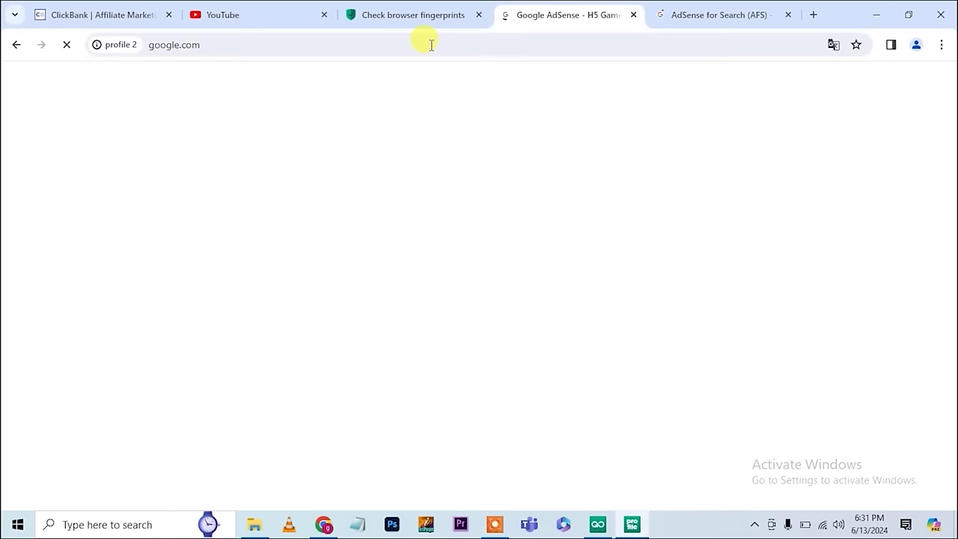
{"action": "left_click", "coordinate": [788, 15]}
Step: Search Google for "check my ip" and examine the IP address and location details on WhatIsMyIP.com
{"action": "type", "text": "c"}
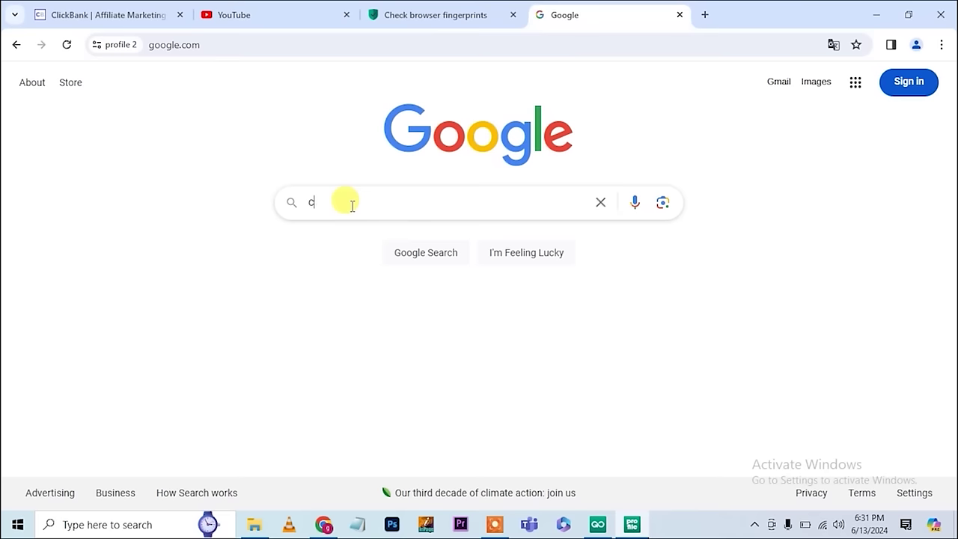
{"action": "type", "text": "heck m"}
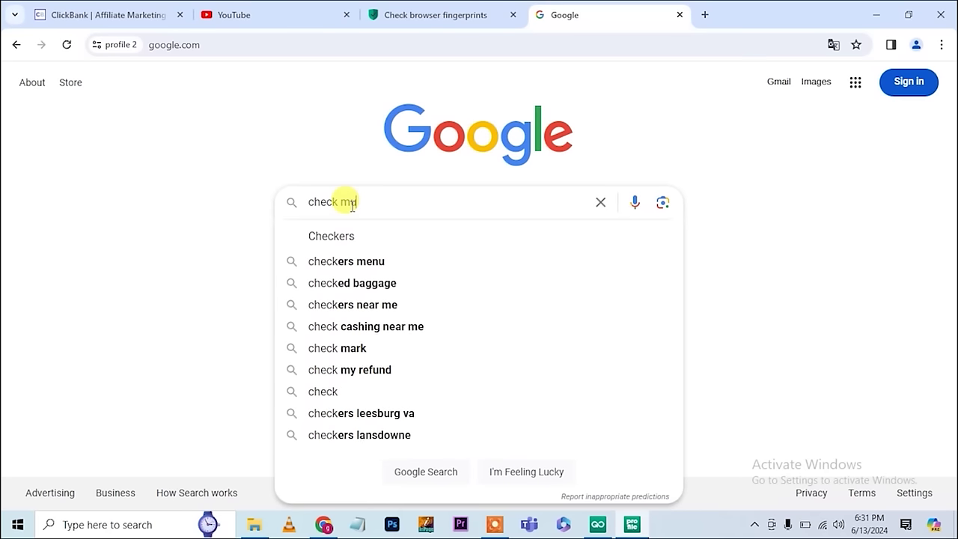
{"action": "type", "text": "y ip"}
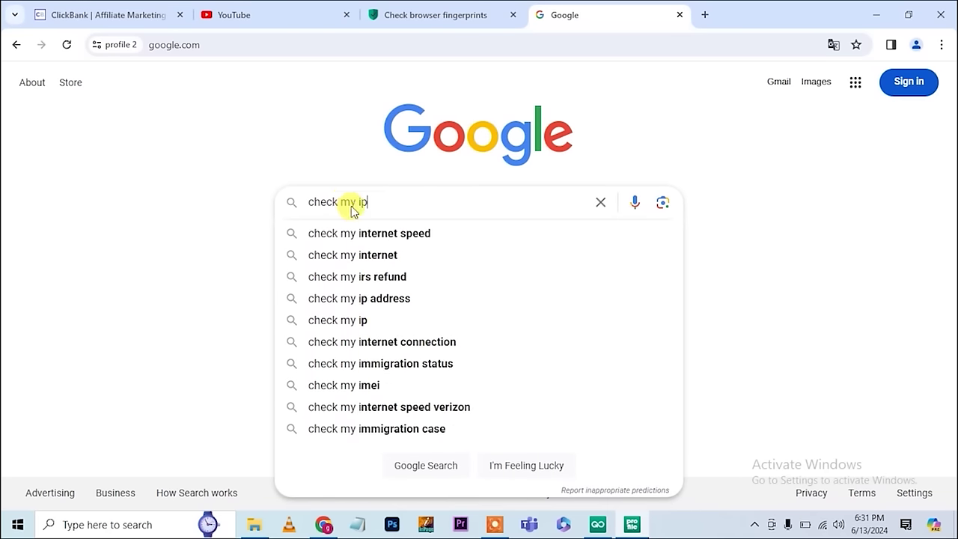
{"action": "key", "text": "Return"}
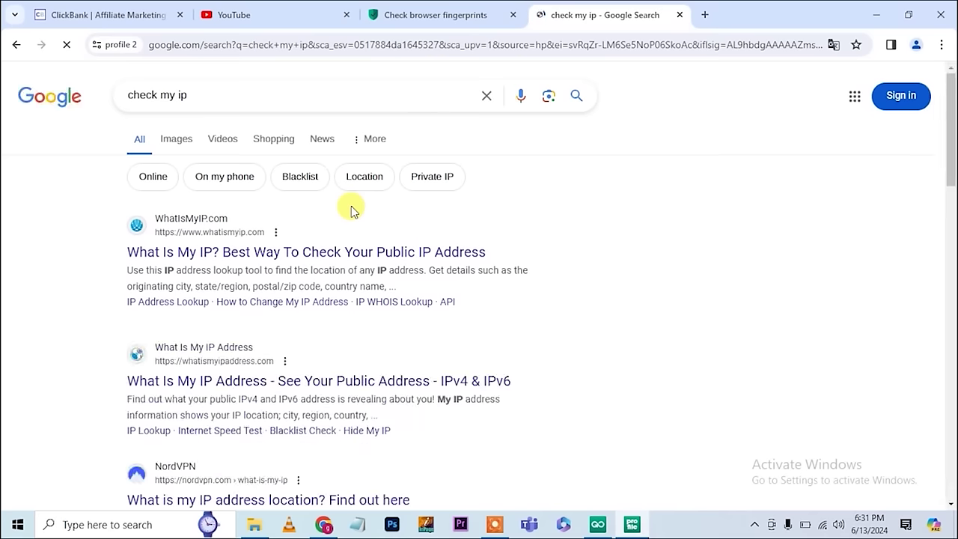
{"action": "left_click", "coordinate": [299, 259]}
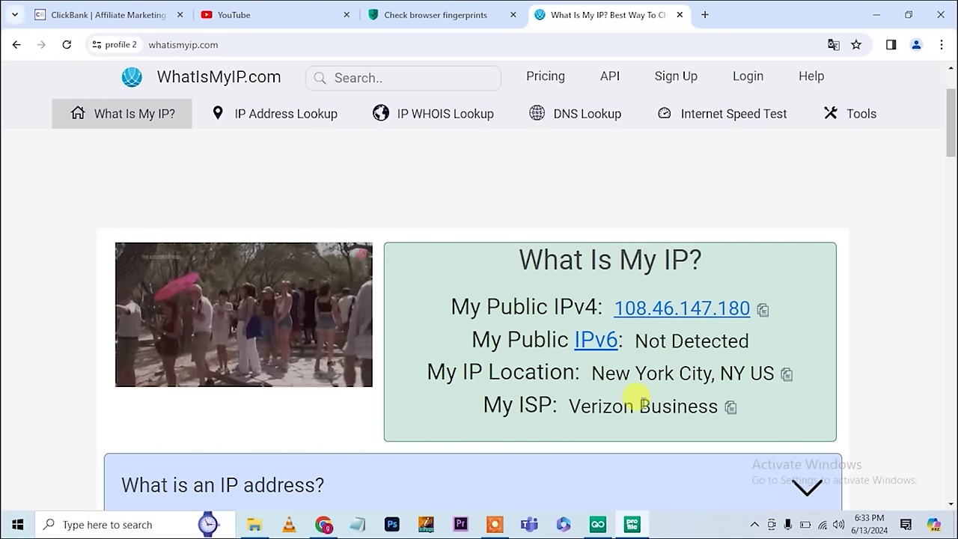
{"action": "scroll", "coordinate": [641, 404], "scroll_direction": "down", "scroll_amount": 4}
{"action": "scroll", "coordinate": [636, 400], "scroll_direction": "up", "scroll_amount": 5}
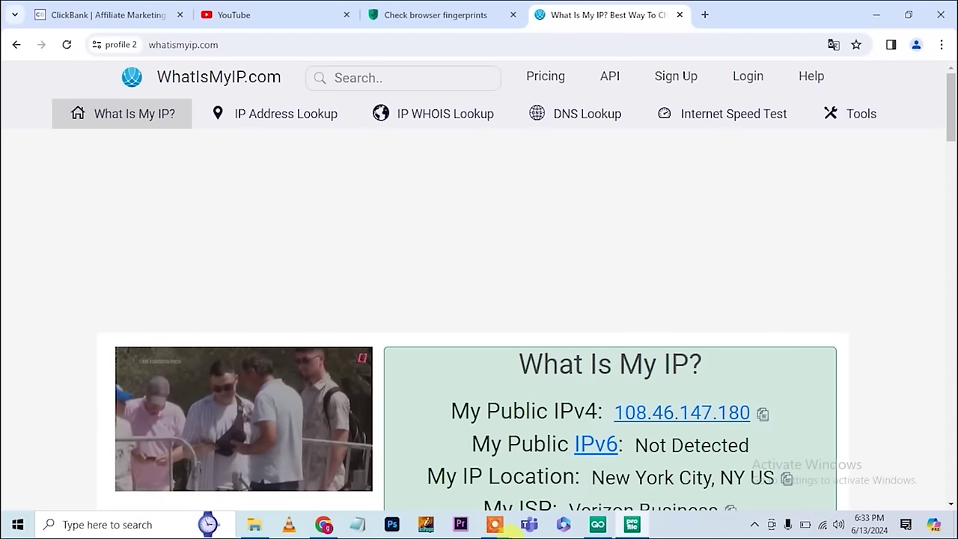
Step: Switch from the profile 2 browser to GoLogin and start adding a new browser profile
{"action": "left_click", "coordinate": [597, 524]}
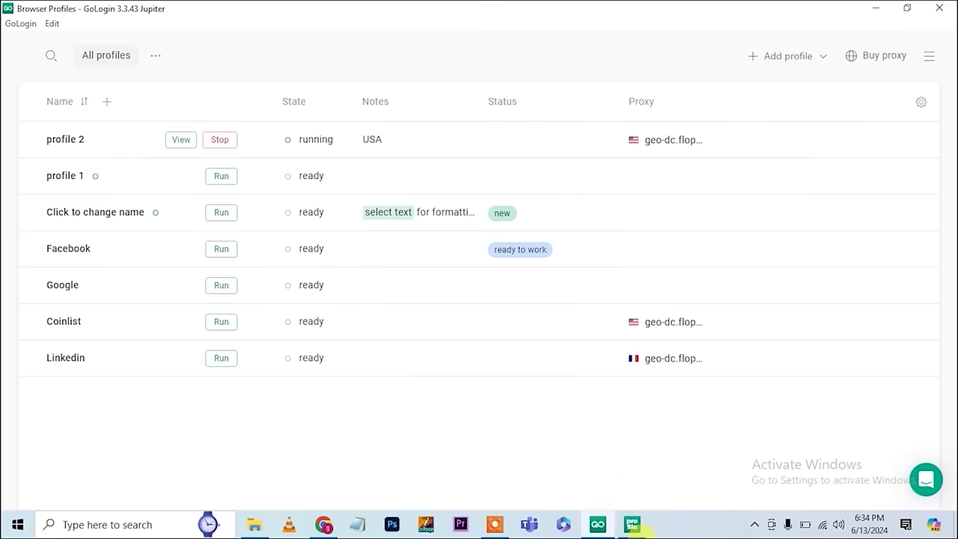
{"action": "left_click", "coordinate": [633, 523]}
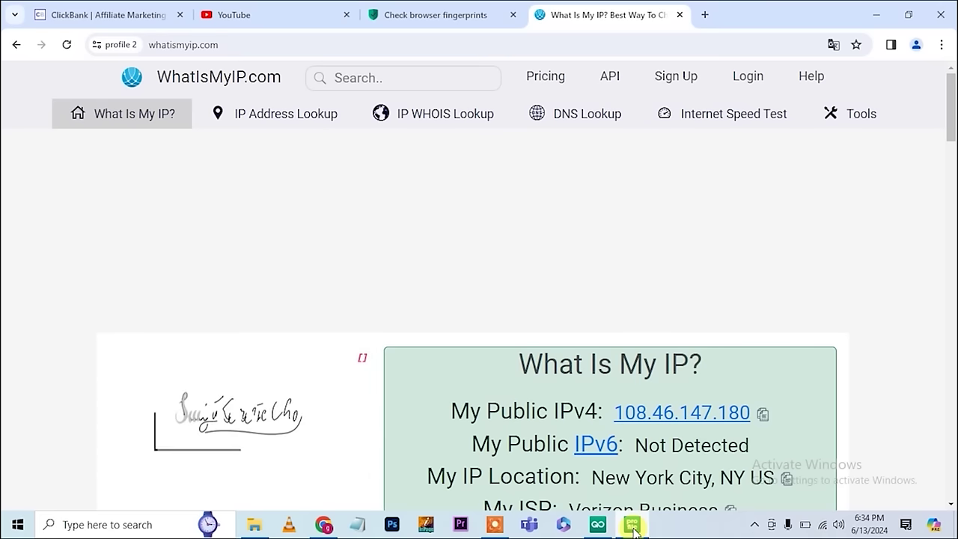
{"action": "left_click", "coordinate": [633, 528]}
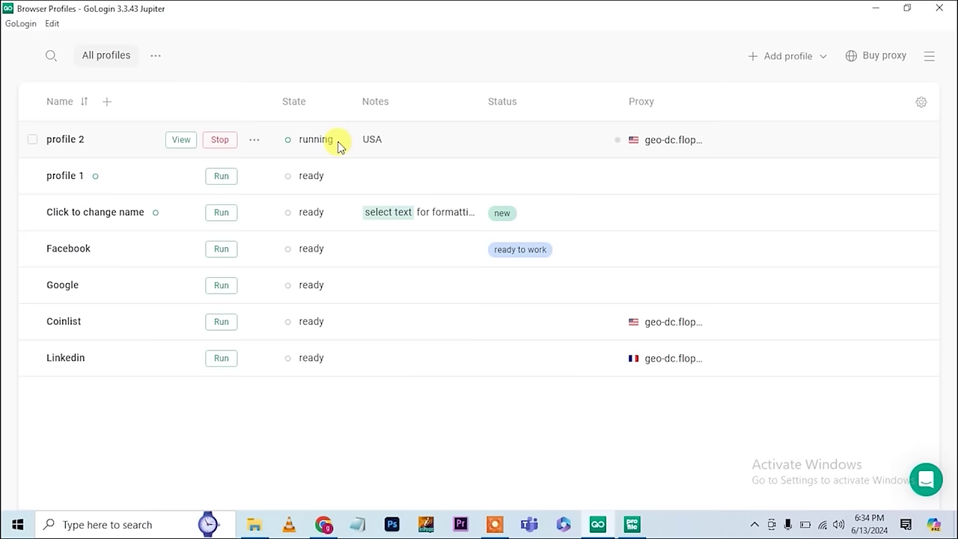
{"action": "left_click", "coordinate": [782, 63]}
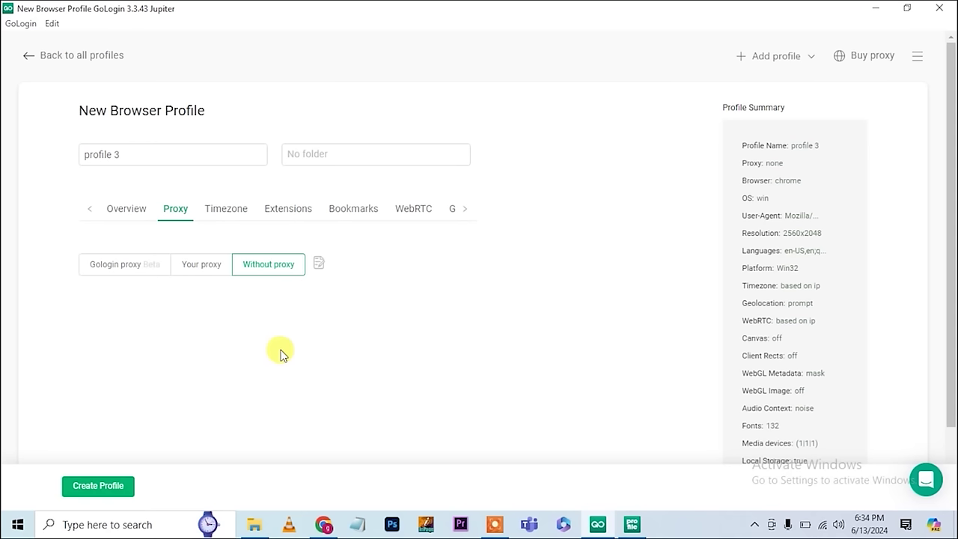
Step: Assign profile 3 a Gologin proxy located in United Kingdom, using the Data Center type
{"action": "left_click", "coordinate": [198, 275]}
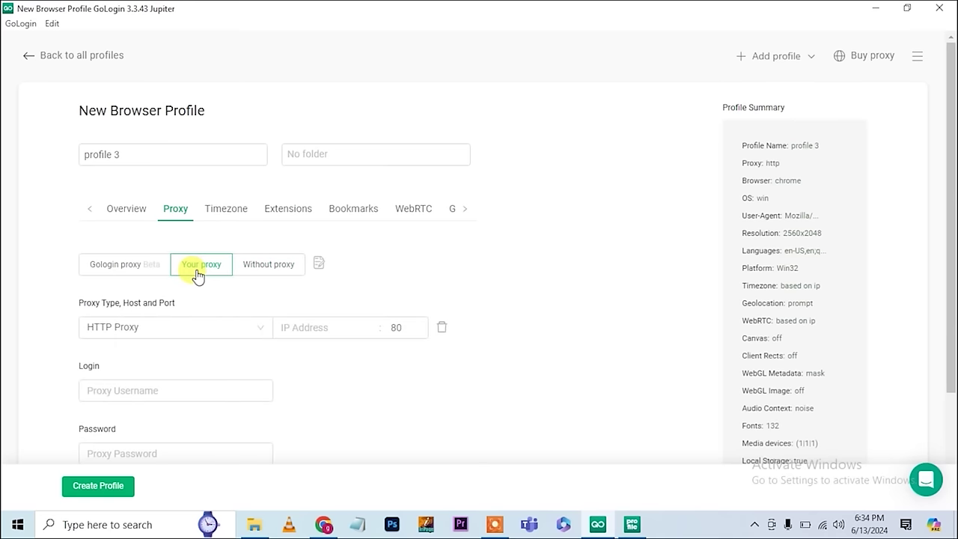
{"action": "left_click", "coordinate": [117, 272]}
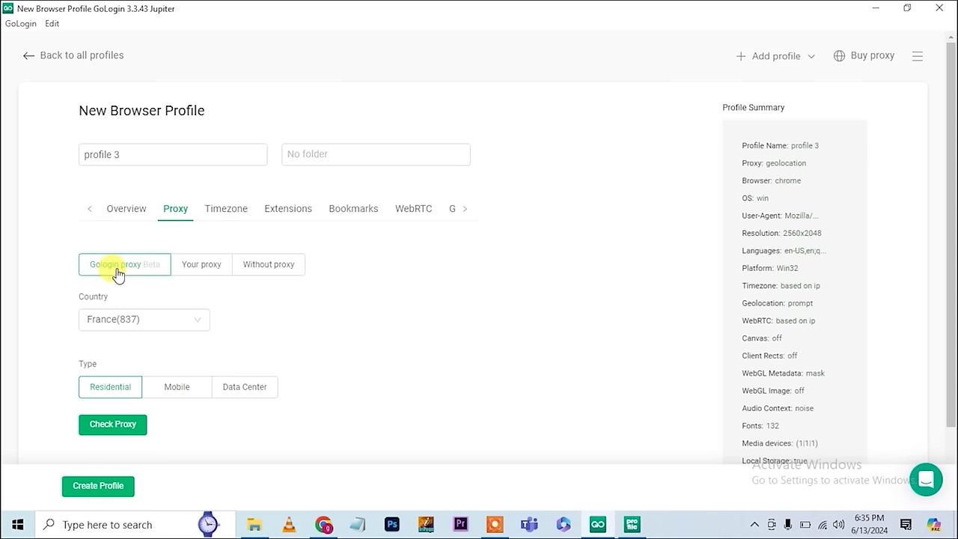
{"action": "left_click", "coordinate": [158, 326]}
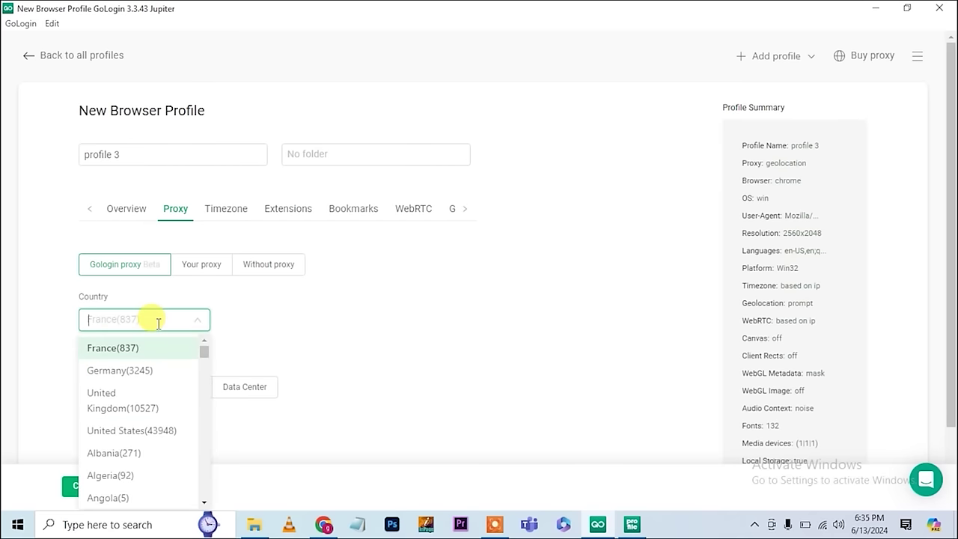
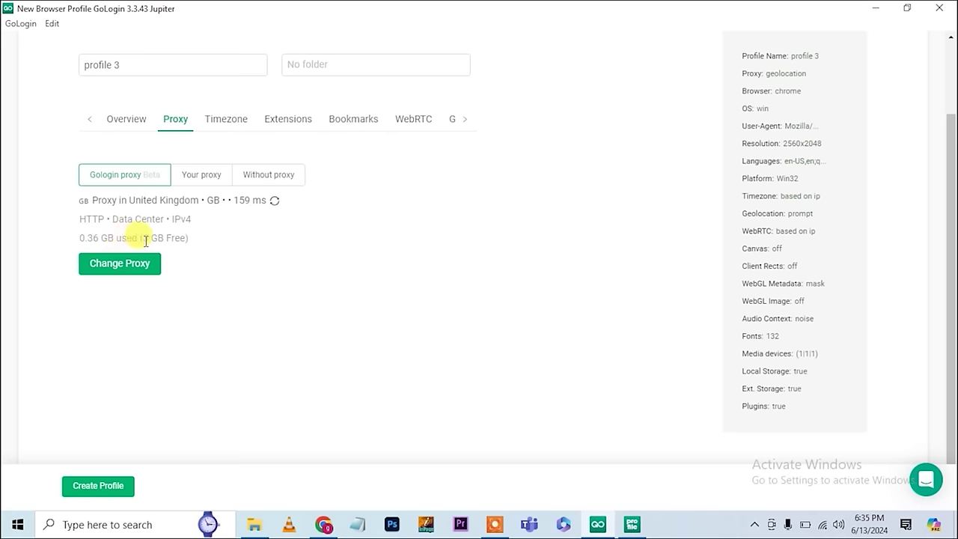
Step: Review the assigned proxy's details and create profile 3
{"action": "scroll", "coordinate": [206, 261], "scroll_direction": "up", "scroll_amount": 1}
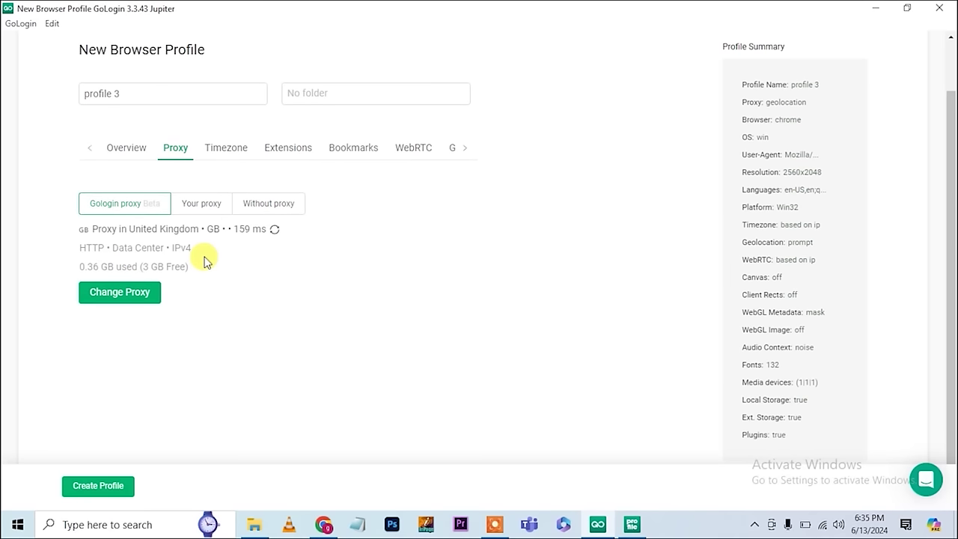
{"action": "scroll", "coordinate": [207, 260], "scroll_direction": "up", "scroll_amount": 1}
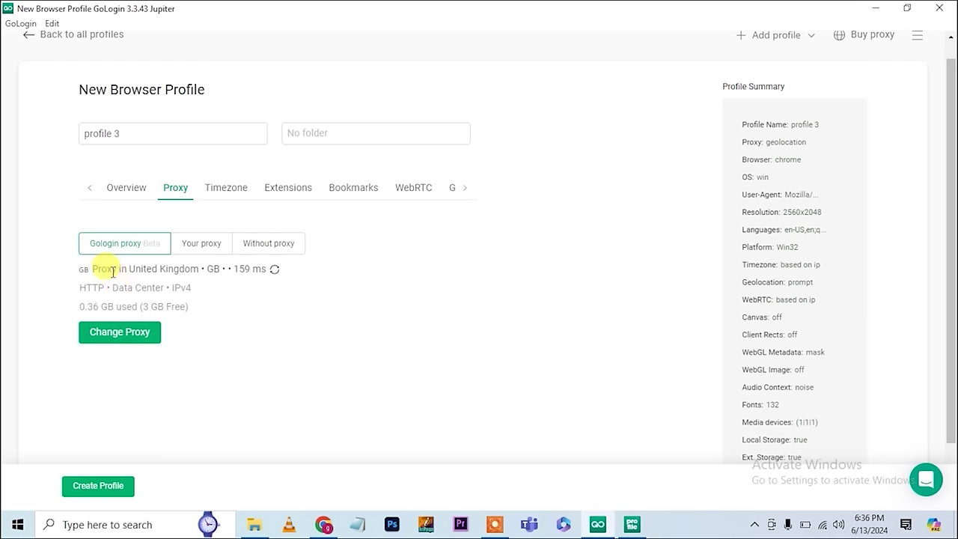
{"action": "left_click_drag", "start_coordinate": [112, 269], "coordinate": [221, 290]}
{"action": "left_click", "coordinate": [221, 291]}
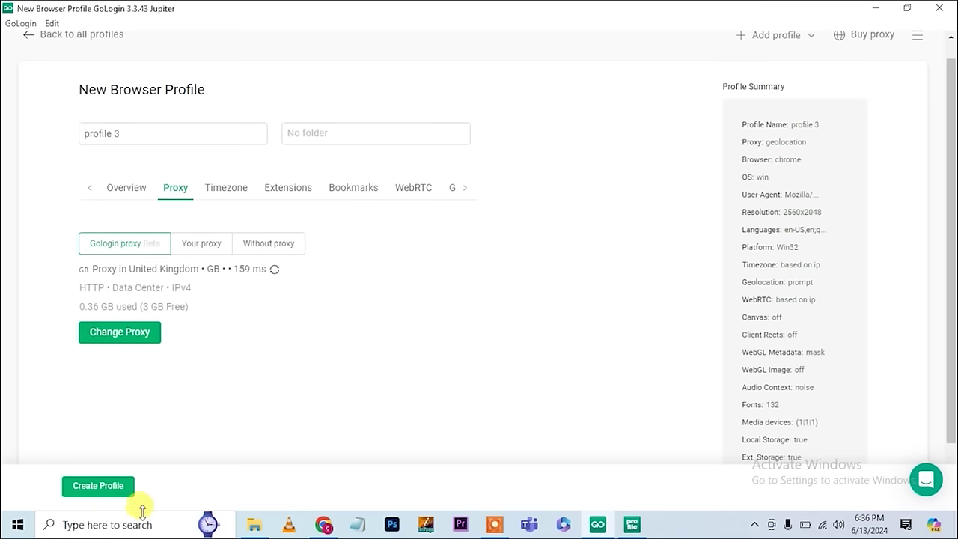
{"action": "left_click", "coordinate": [98, 486]}
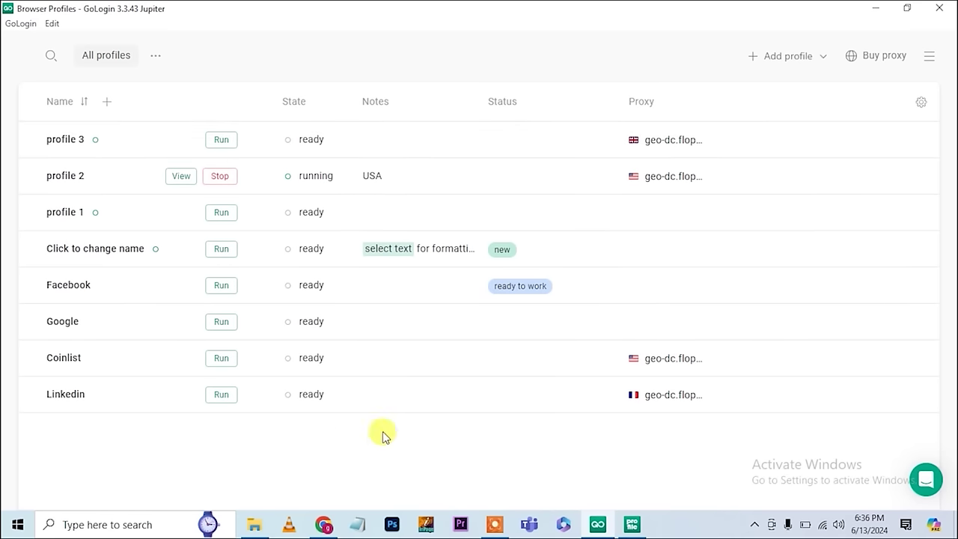
Step: Bring up the profile 2 browser, minimize it and return to the GoLogin profile list
{"action": "left_click", "coordinate": [633, 525]}
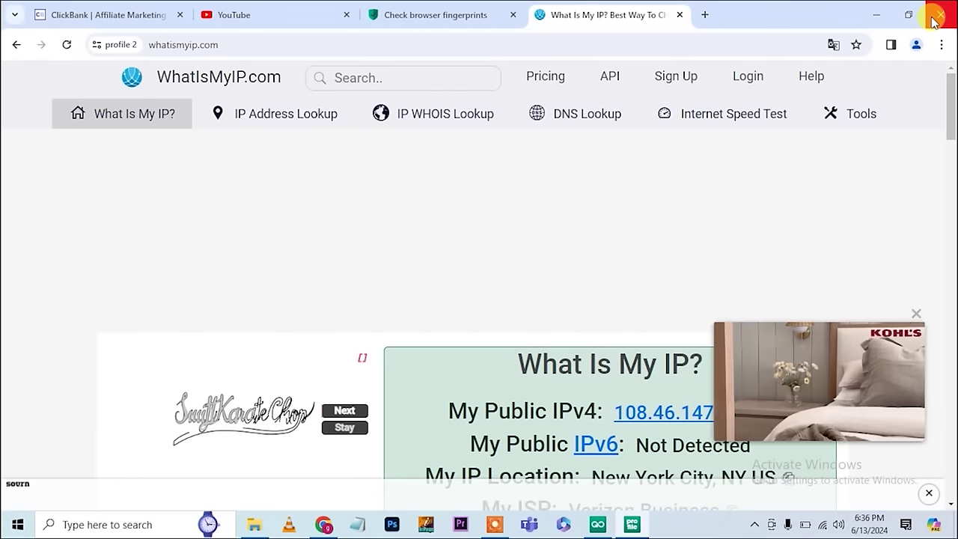
{"action": "left_click", "coordinate": [877, 17]}
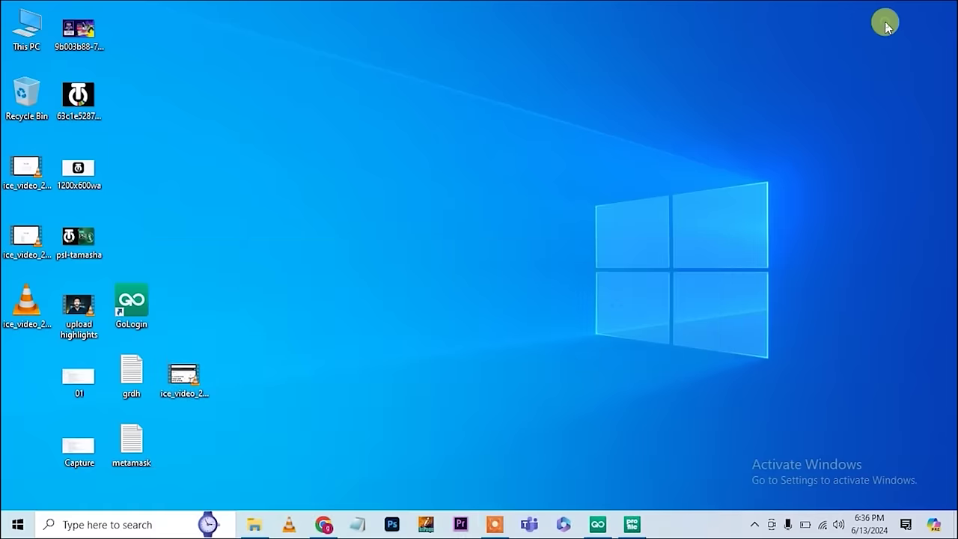
{"action": "left_click", "coordinate": [598, 524]}
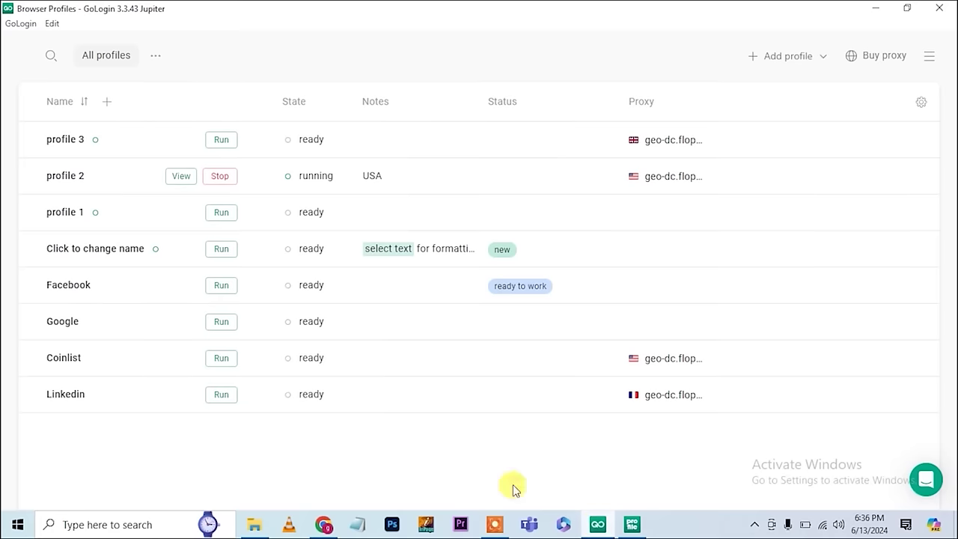
Step: Run profile 3, bring its browser window into view and maximize it
{"action": "left_click", "coordinate": [222, 142]}
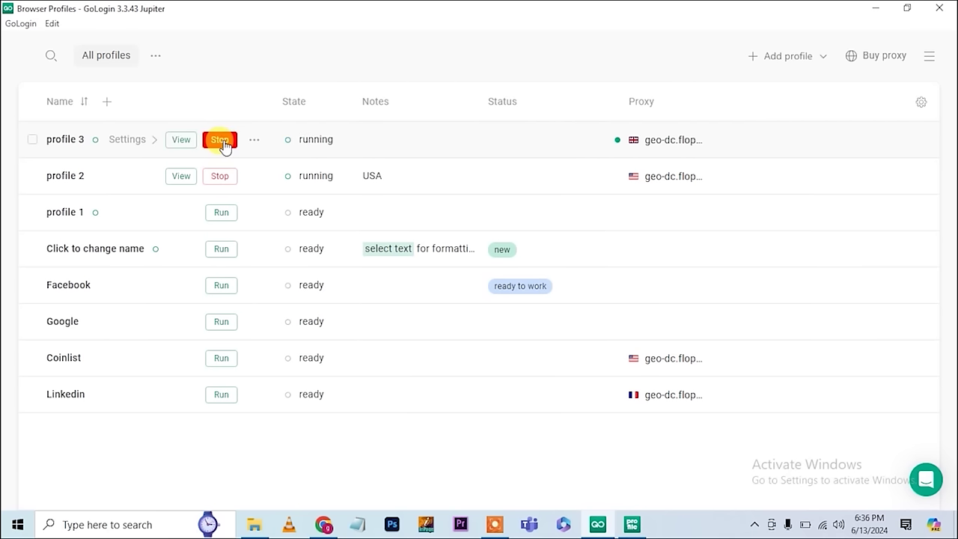
{"action": "left_click", "coordinate": [179, 144]}
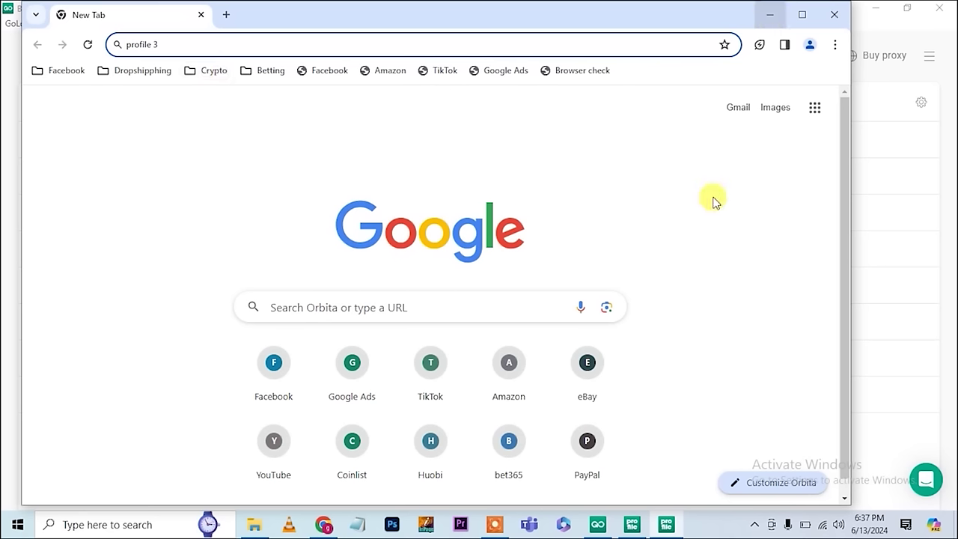
{"action": "left_click", "coordinate": [801, 16]}
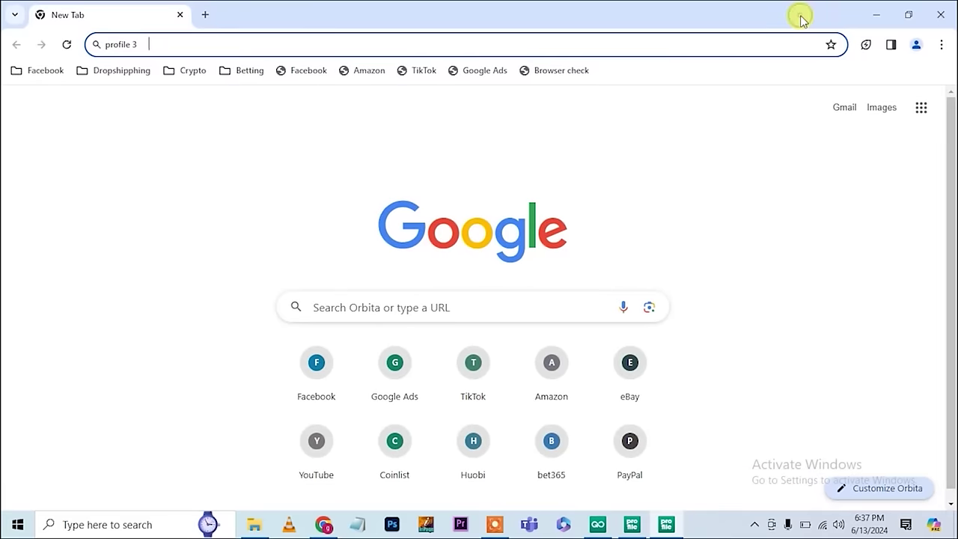
Step: Minimize the profile 3 and GoLogin windows, and look through the separate profile 2, Chrome and profile 3 browser windows
{"action": "left_click", "coordinate": [877, 18]}
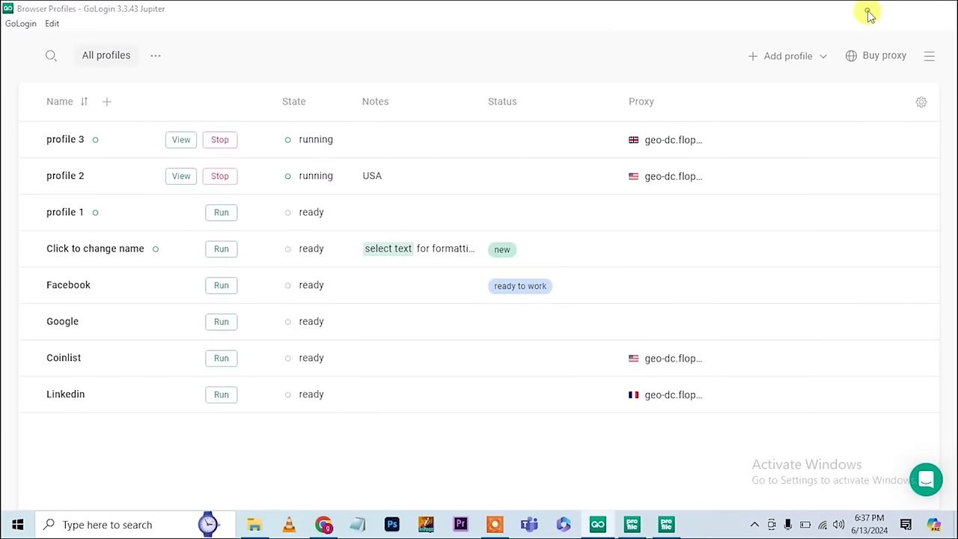
{"action": "left_click", "coordinate": [868, 13]}
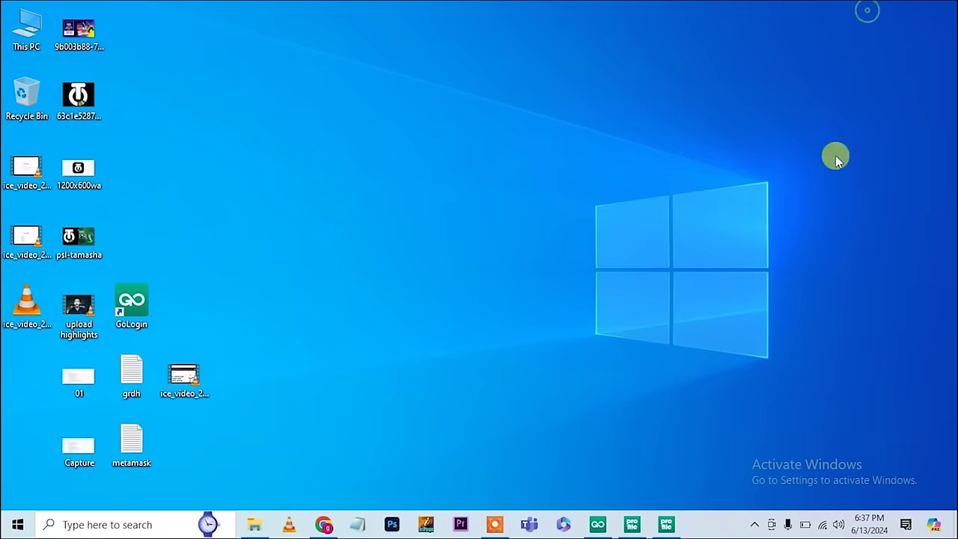
{"action": "left_click", "coordinate": [632, 523]}
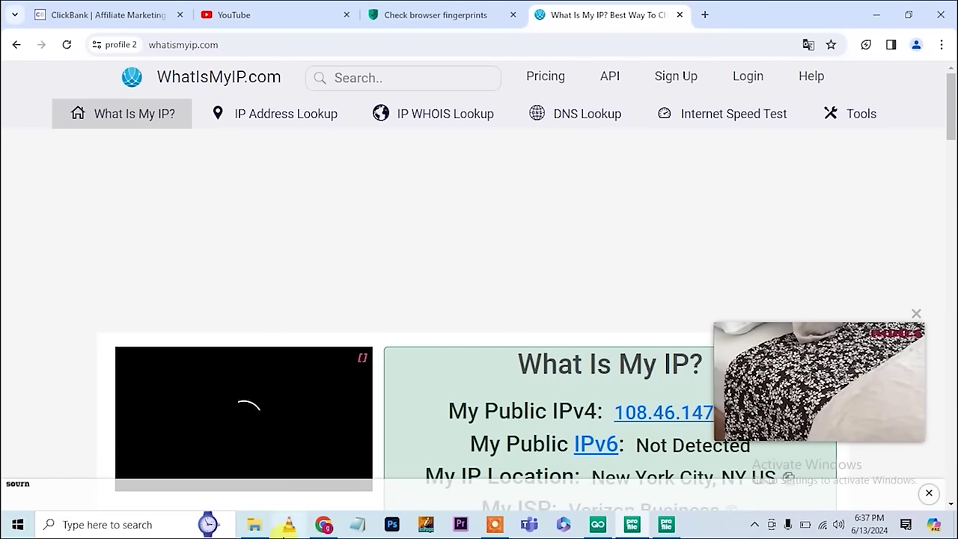
{"action": "left_click", "coordinate": [324, 524]}
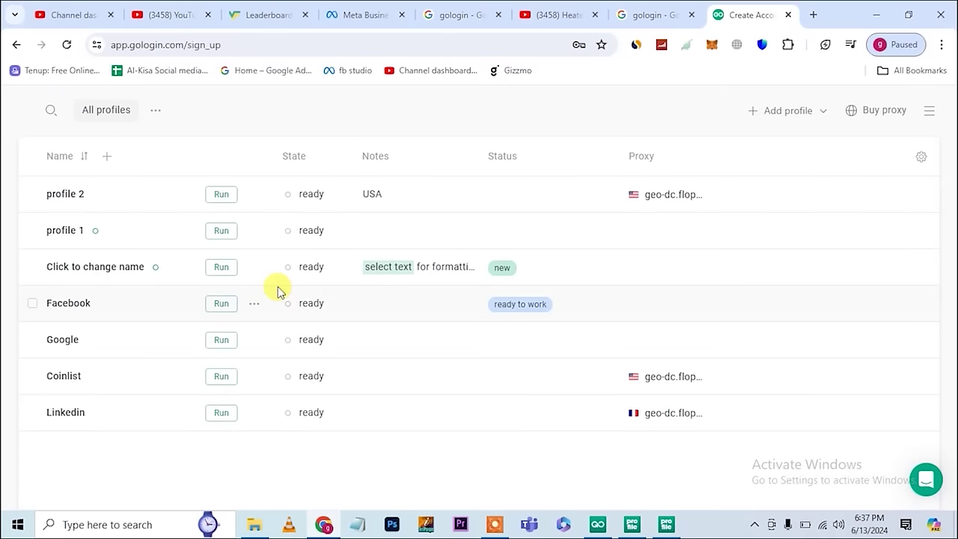
{"action": "left_click", "coordinate": [666, 524]}
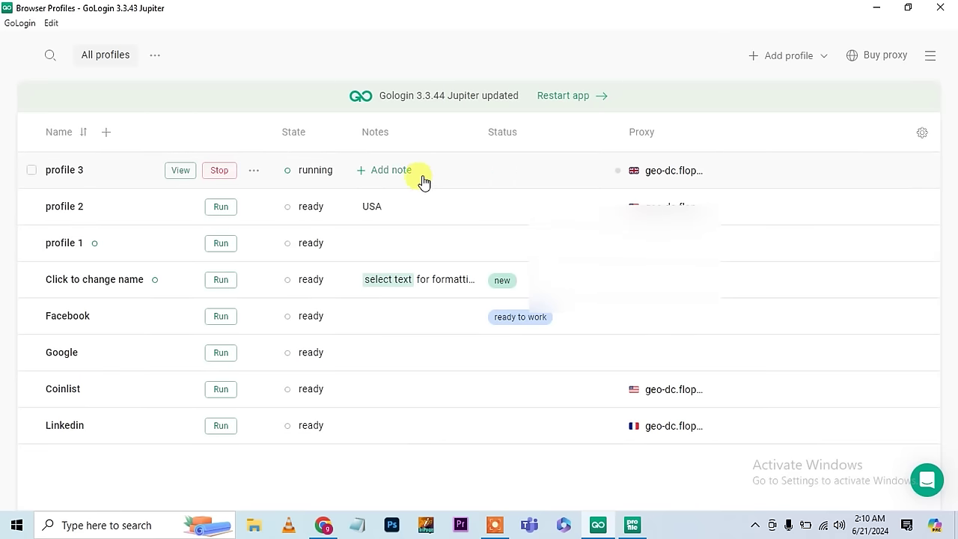
Step: Switch to the profile 3 browser and load google.com in place of the YouTube page
{"action": "left_click", "coordinate": [630, 525]}
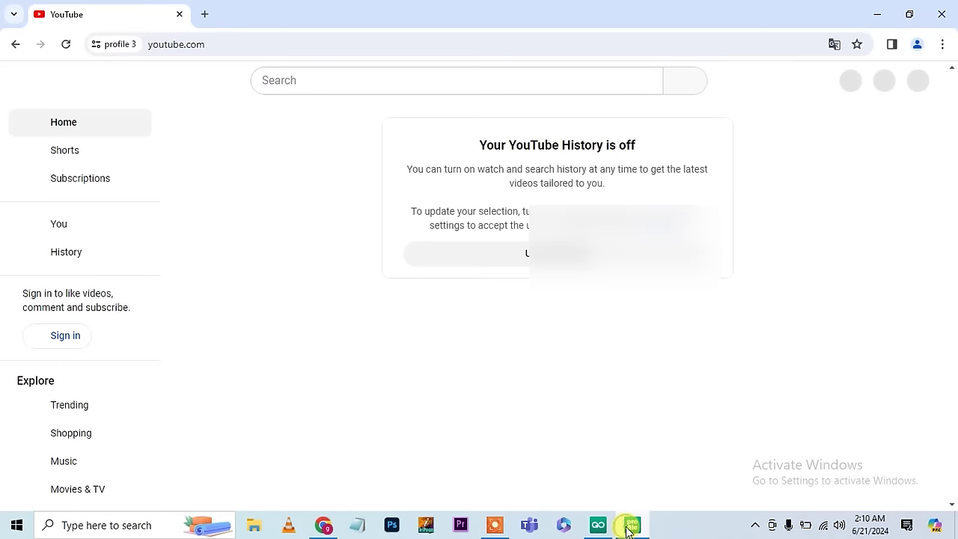
{"action": "left_click", "coordinate": [211, 45]}
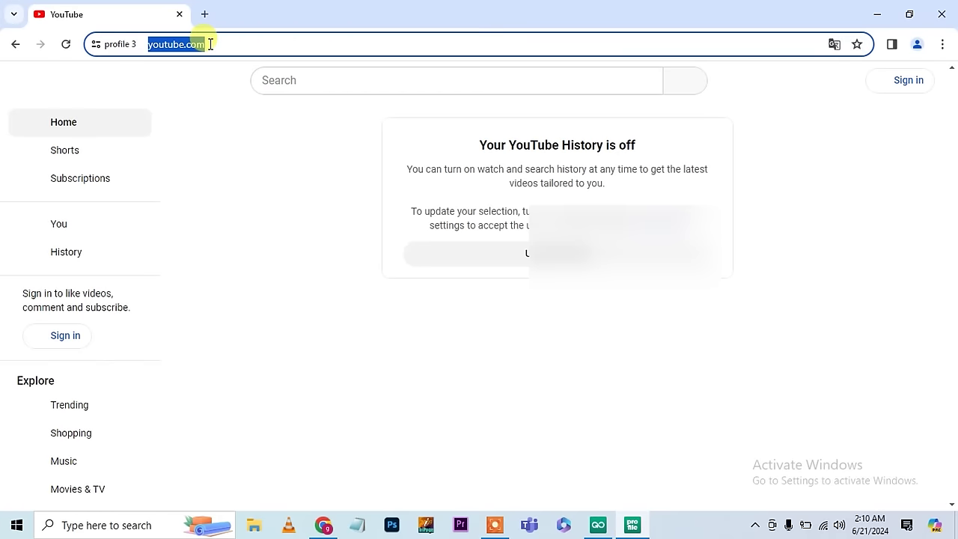
{"action": "type", "text": "go"}
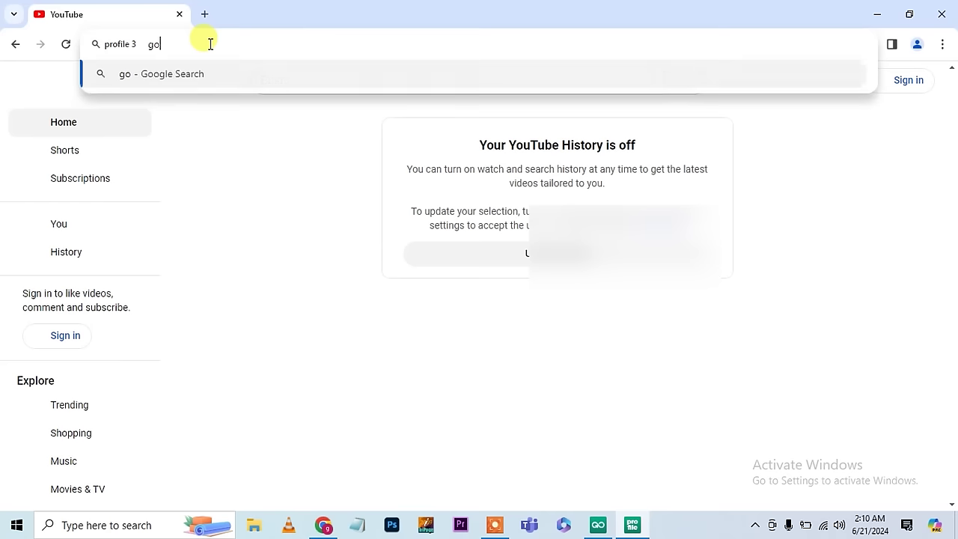
{"action": "type", "text": "ogle"}
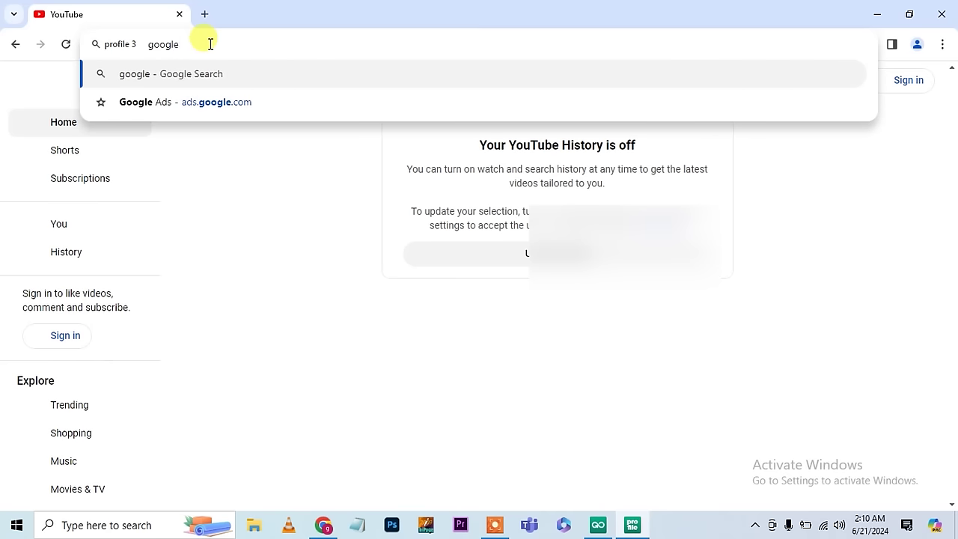
{"action": "key", "text": "ctrl+Return"}
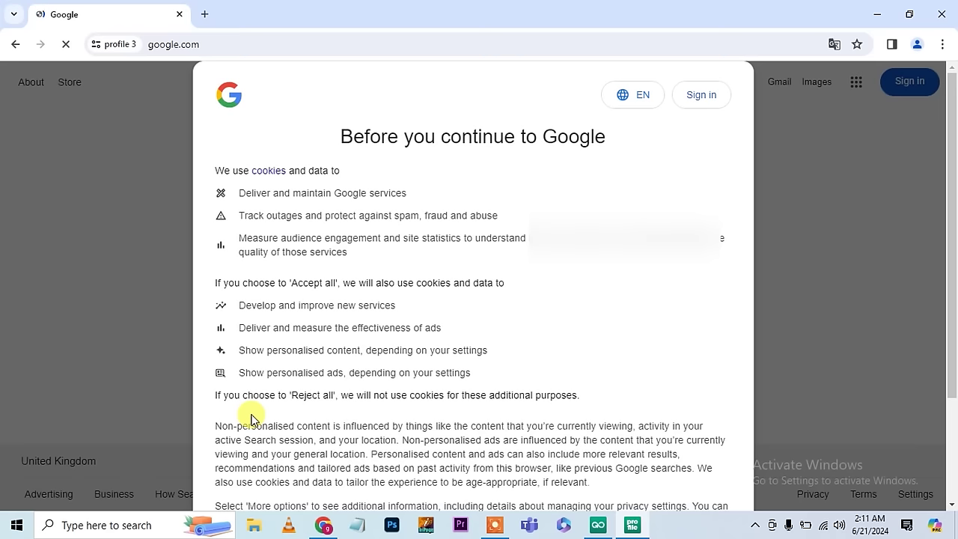
Step: Read through Google's cookie consent notice and reject all optional cookies
{"action": "scroll", "coordinate": [252, 419], "scroll_direction": "down", "scroll_amount": 2}
{"action": "scroll", "coordinate": [252, 419], "scroll_direction": "up", "scroll_amount": 1}
{"action": "scroll", "coordinate": [251, 419], "scroll_direction": "down", "scroll_amount": 1}
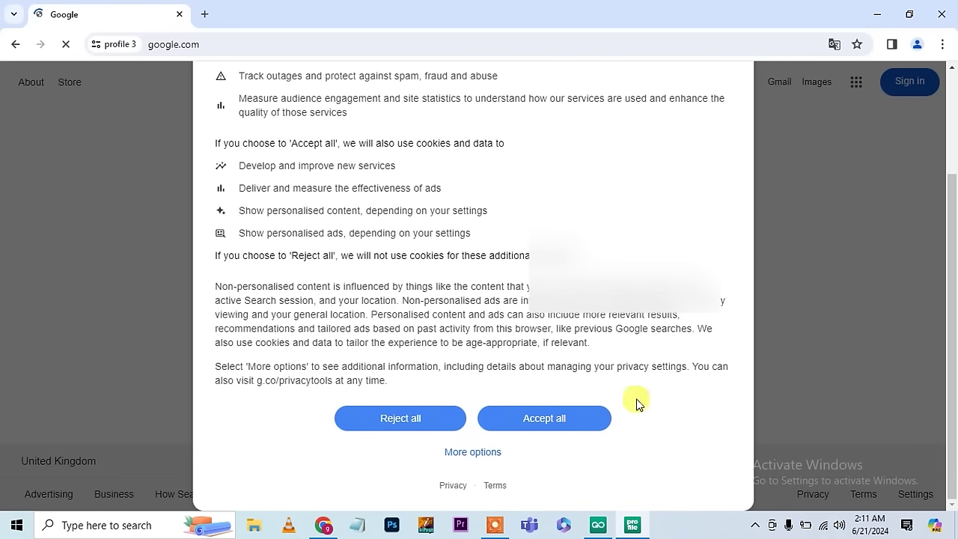
{"action": "left_click", "coordinate": [395, 417]}
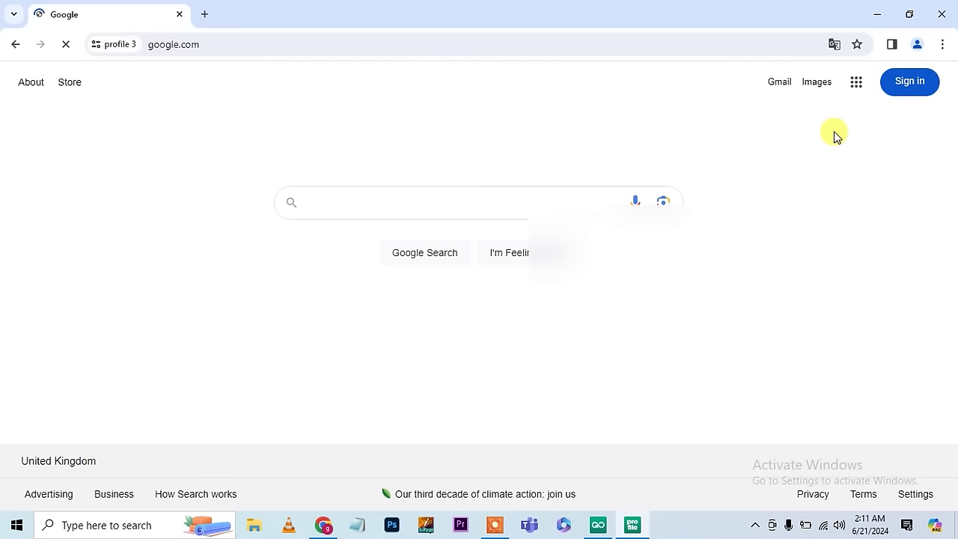
Step: Start creating a new Google account for personal use from the Google sign-in page
{"action": "left_click", "coordinate": [922, 85]}
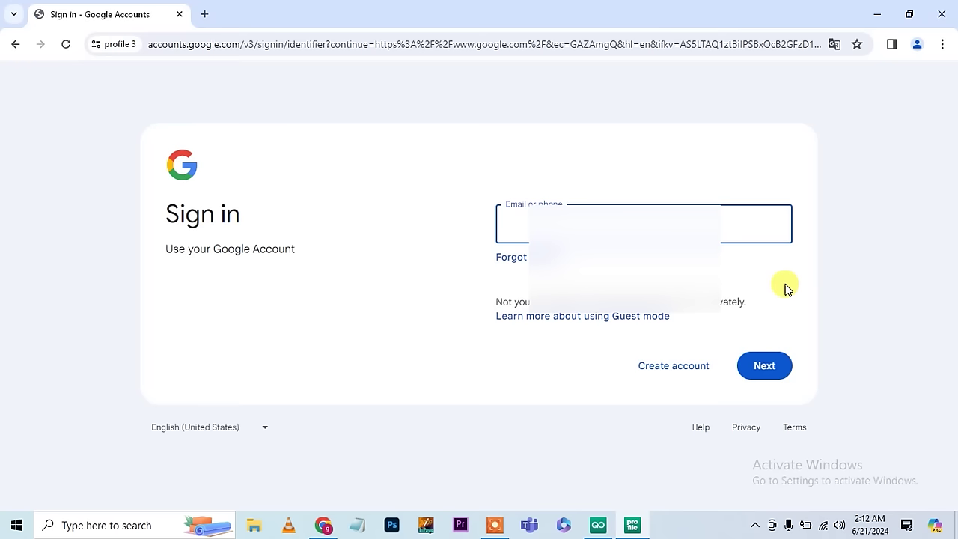
{"action": "left_click", "coordinate": [671, 367]}
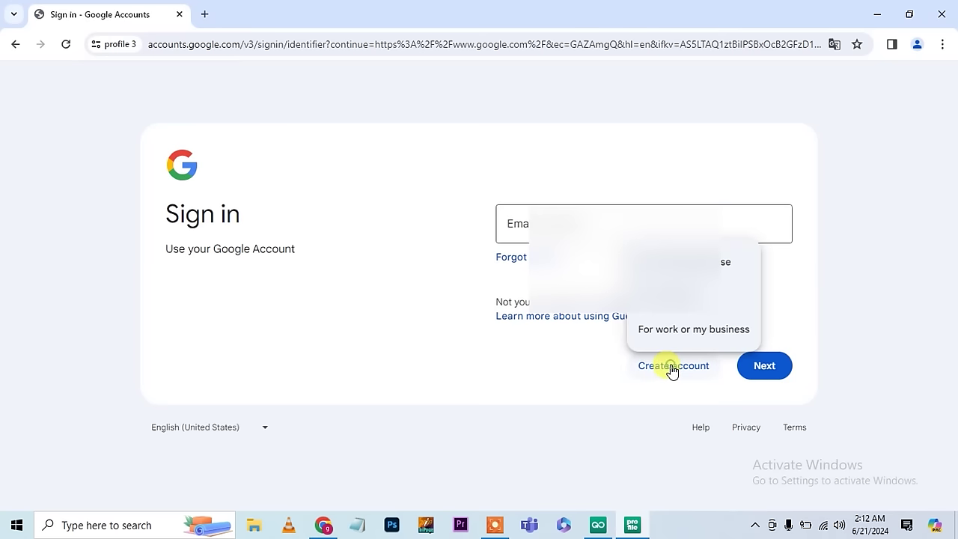
{"action": "left_click", "coordinate": [673, 261]}
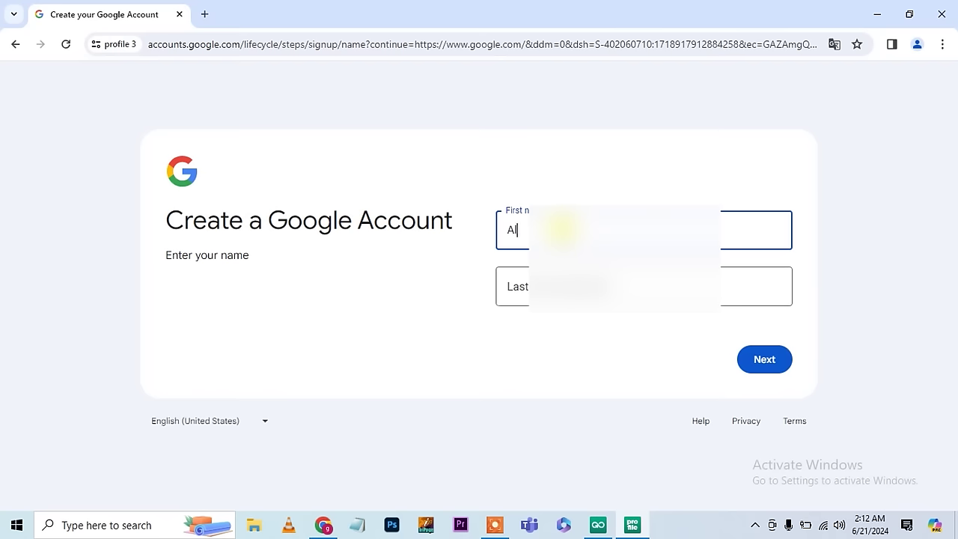
Step: Enter the account holder's first and last name and continue to the basic information form
{"action": "left_click", "coordinate": [560, 273]}
{"action": "type", "text": "Hea"}
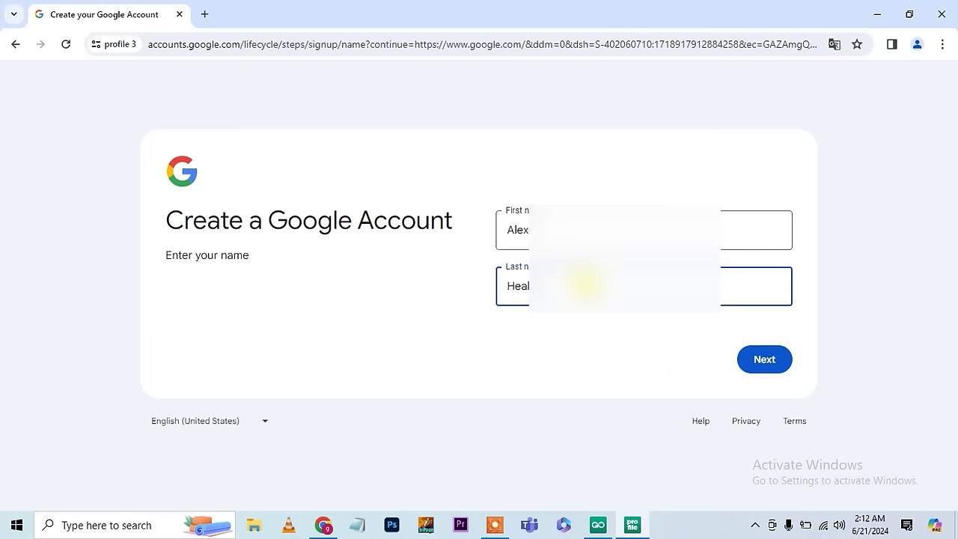
{"action": "left_click", "coordinate": [772, 362]}
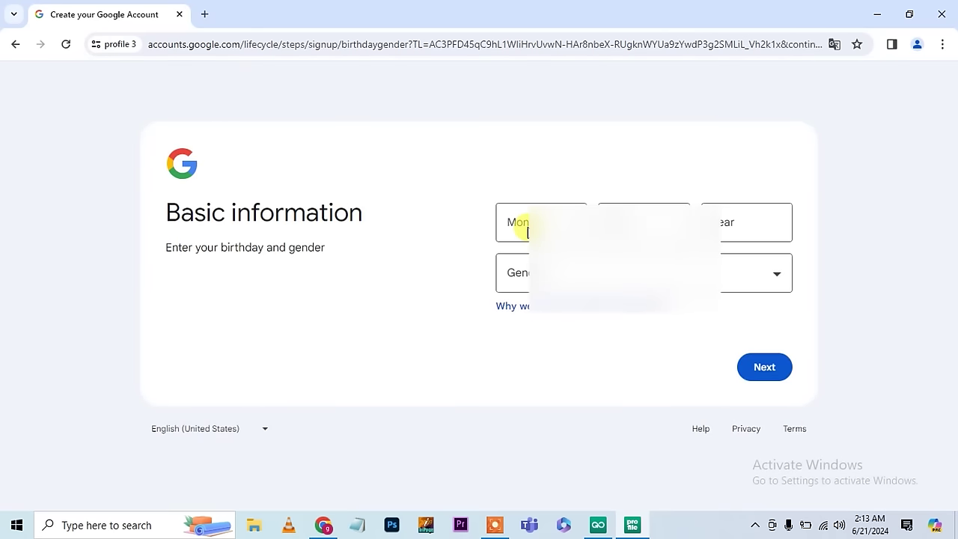
Step: Enter the account holder's date of birth, set the gender to Male and continue to the Gmail address choice
{"action": "left_click", "coordinate": [528, 232]}
{"action": "left_click", "coordinate": [539, 258]}
{"action": "left_click", "coordinate": [615, 206]}
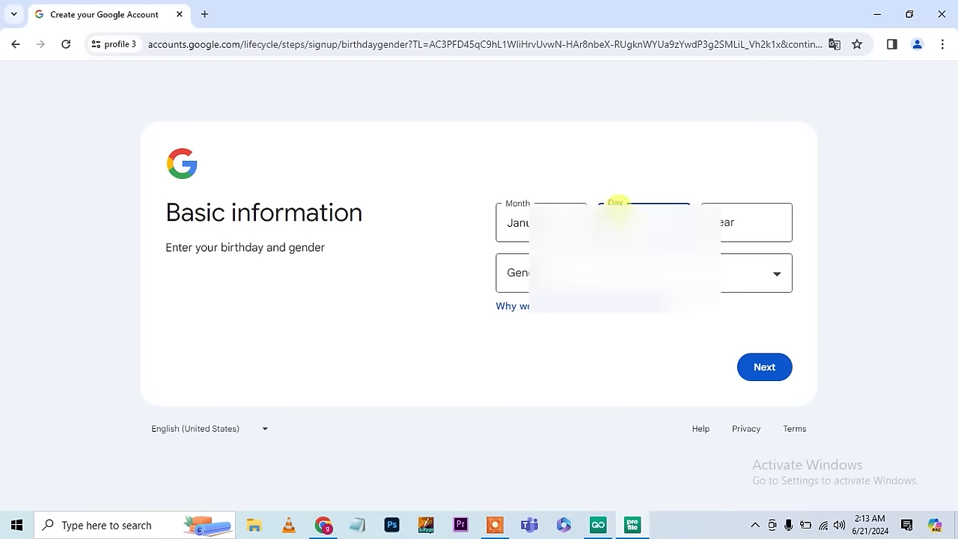
{"action": "key", "text": "Tab"}
{"action": "type", "text": "1989"}
{"action": "left_click", "coordinate": [652, 275]}
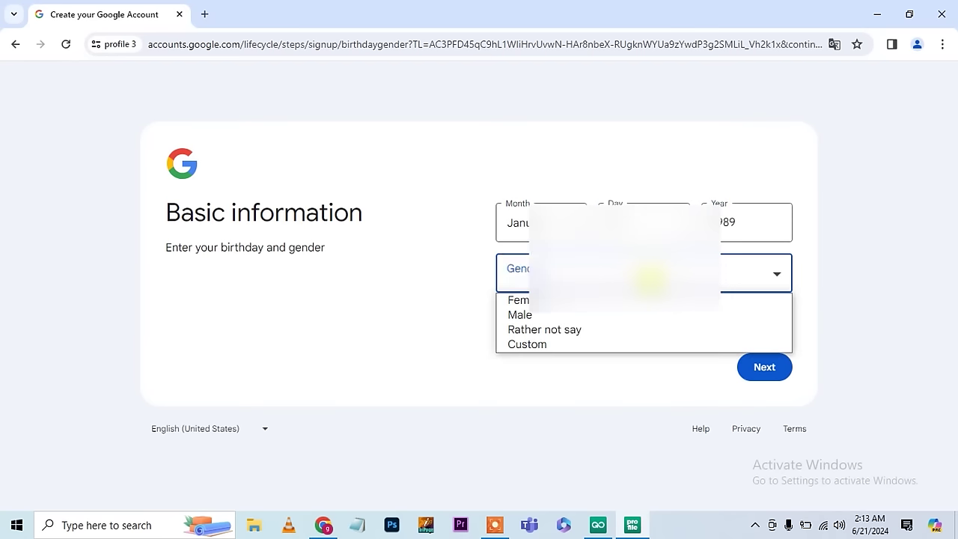
{"action": "left_click", "coordinate": [558, 312]}
{"action": "left_click", "coordinate": [769, 371]}
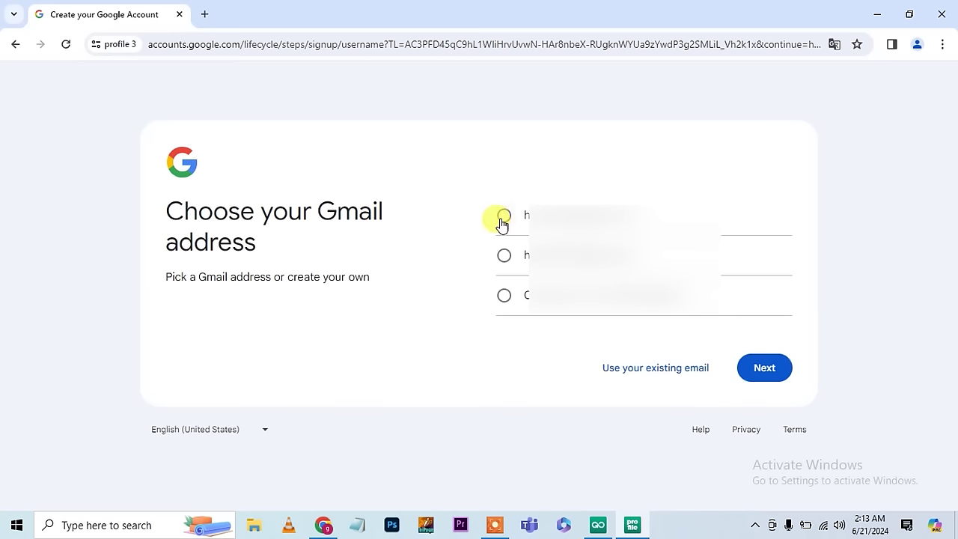
Step: Choose the first suggested Gmail address, skip the recovery email and continue past the account info review
{"action": "left_click", "coordinate": [502, 219]}
{"action": "left_click", "coordinate": [769, 365]}
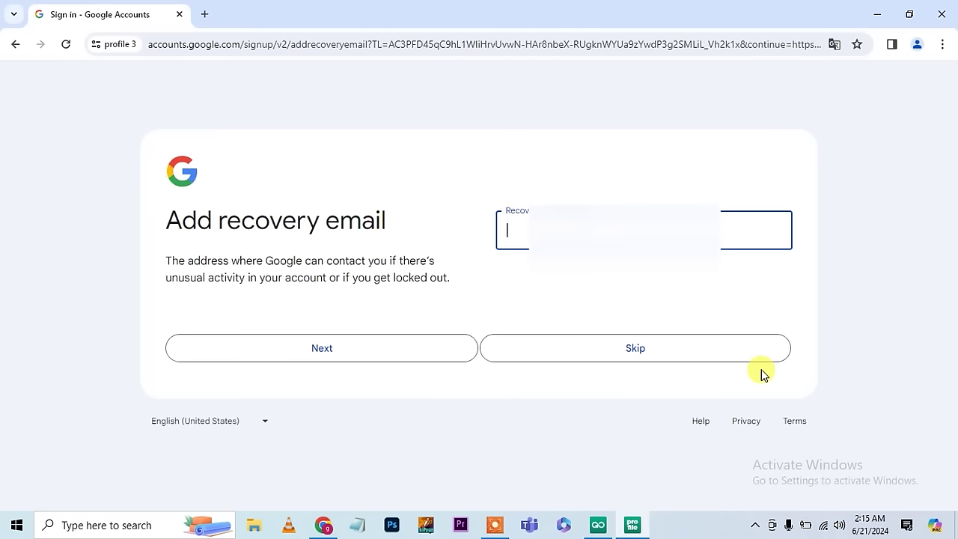
{"action": "left_click", "coordinate": [679, 352]}
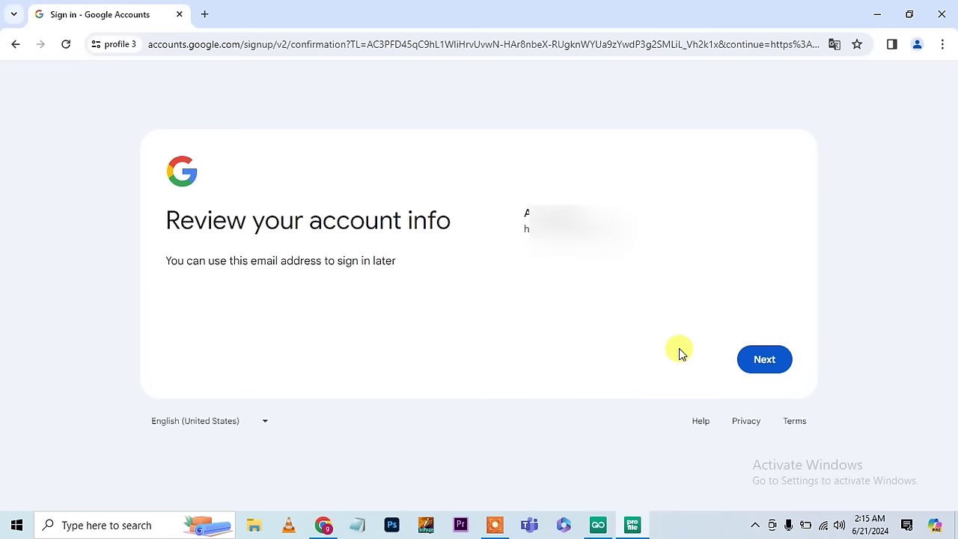
{"action": "left_click", "coordinate": [757, 373]}
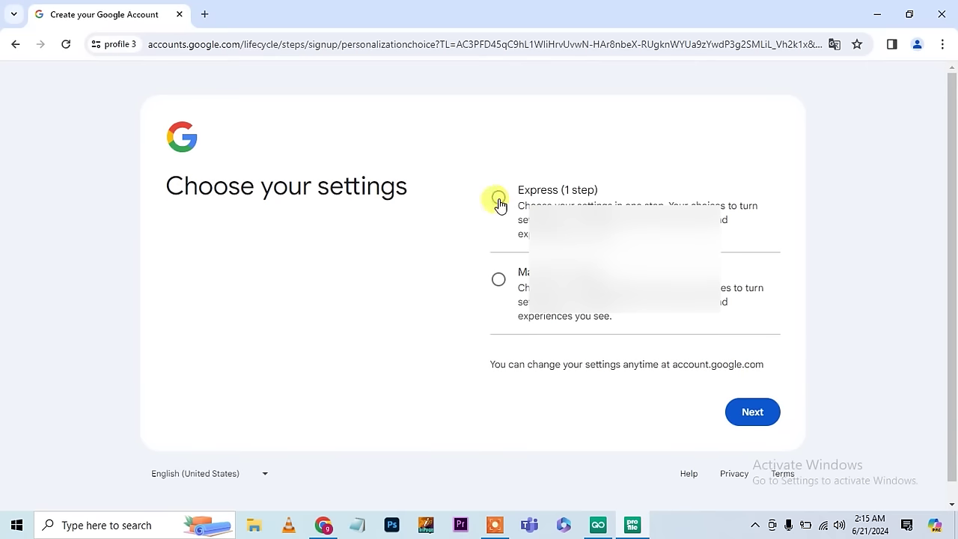
Step: Choose the Express (1 step) settings, accept all personalization options and confirm them
{"action": "left_click", "coordinate": [498, 199]}
{"action": "left_click", "coordinate": [744, 411]}
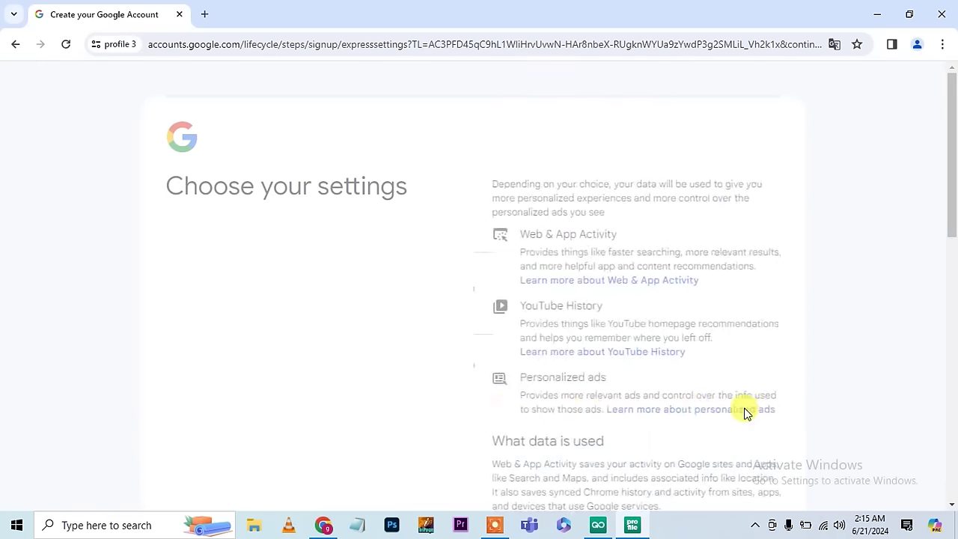
{"action": "scroll", "coordinate": [744, 411], "scroll_direction": "down", "scroll_amount": 10}
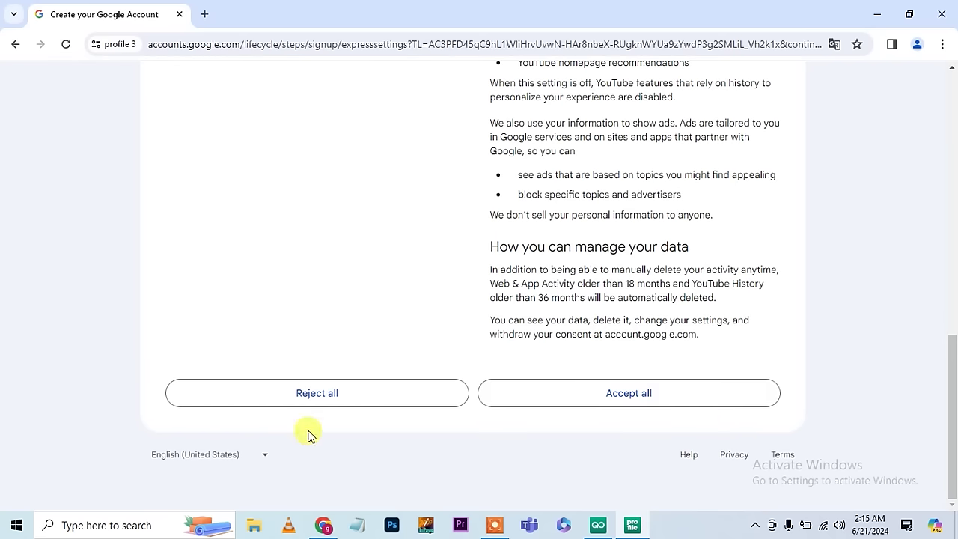
{"action": "left_click", "coordinate": [545, 395]}
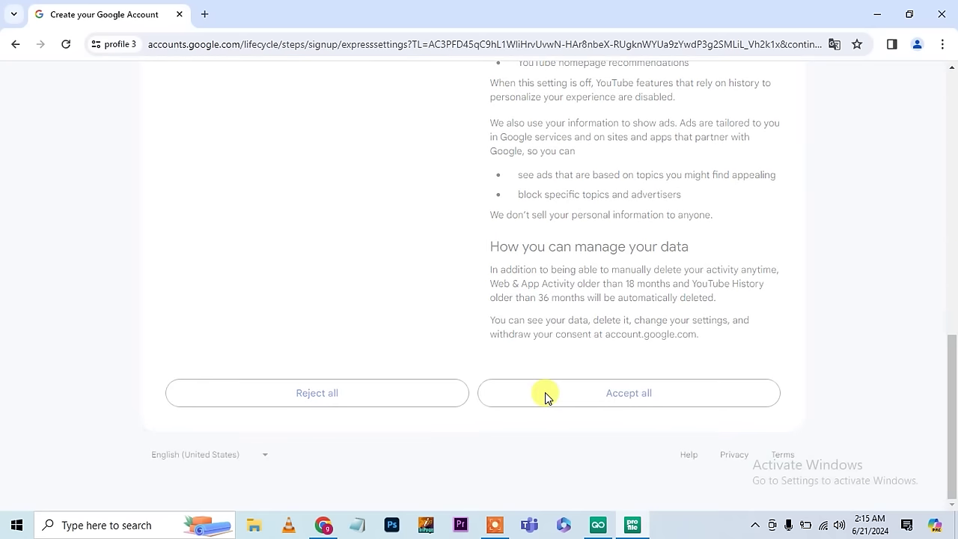
{"action": "scroll", "coordinate": [544, 394], "scroll_direction": "down", "scroll_amount": 10}
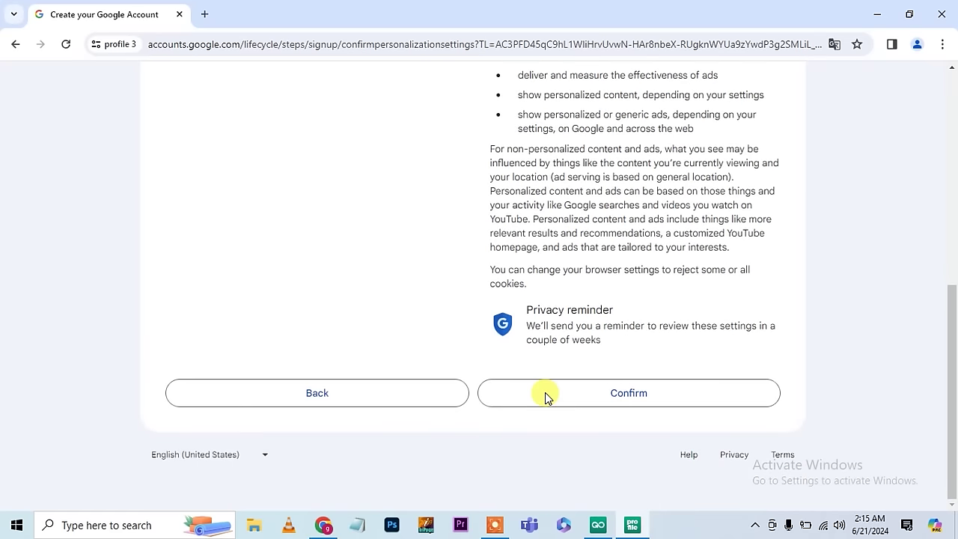
{"action": "left_click", "coordinate": [588, 395]}
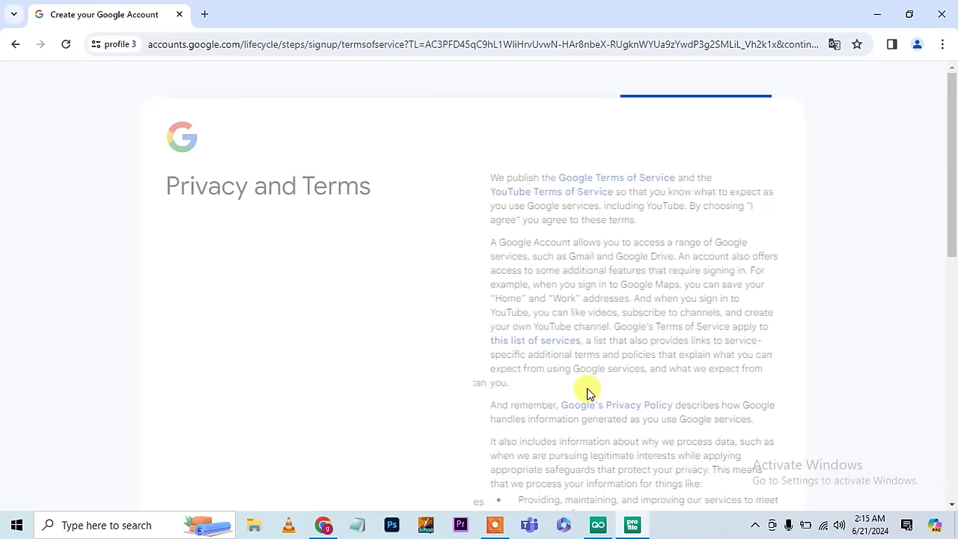
Step: Agree to Google's Privacy and Terms and complete the reCAPTCHA image check for cars
{"action": "scroll", "coordinate": [588, 395], "scroll_direction": "down", "scroll_amount": 10}
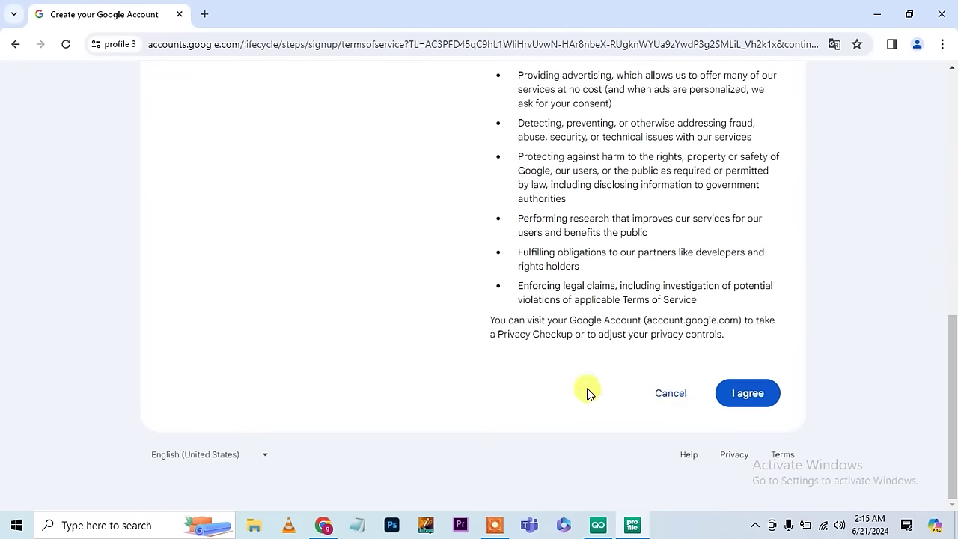
{"action": "left_click", "coordinate": [737, 393]}
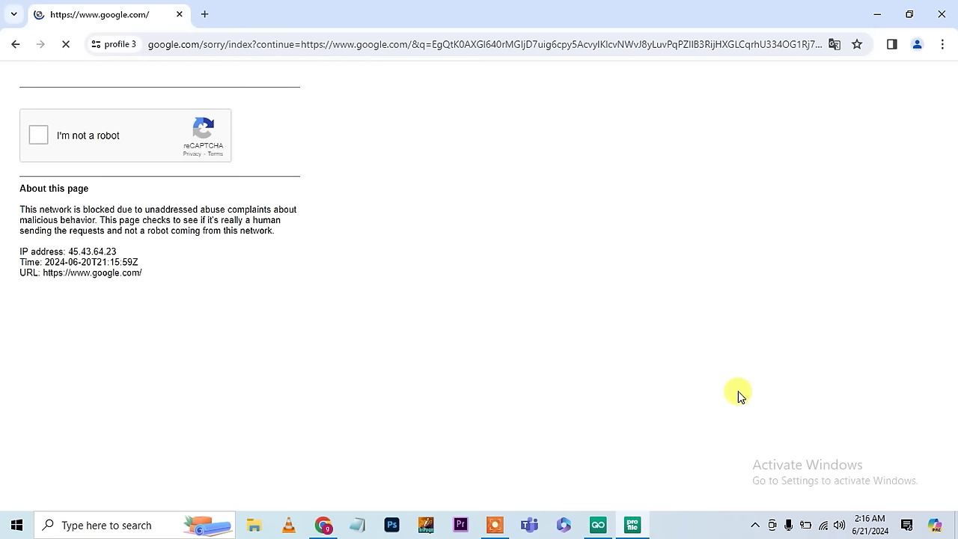
{"action": "left_click", "coordinate": [38, 135]}
{"action": "left_click", "coordinate": [116, 390]}
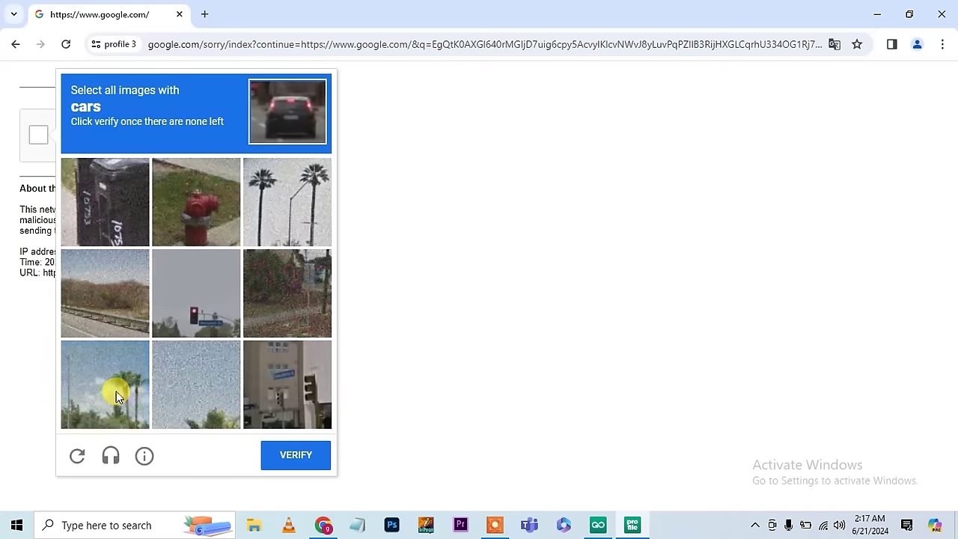
{"action": "left_click", "coordinate": [303, 461]}
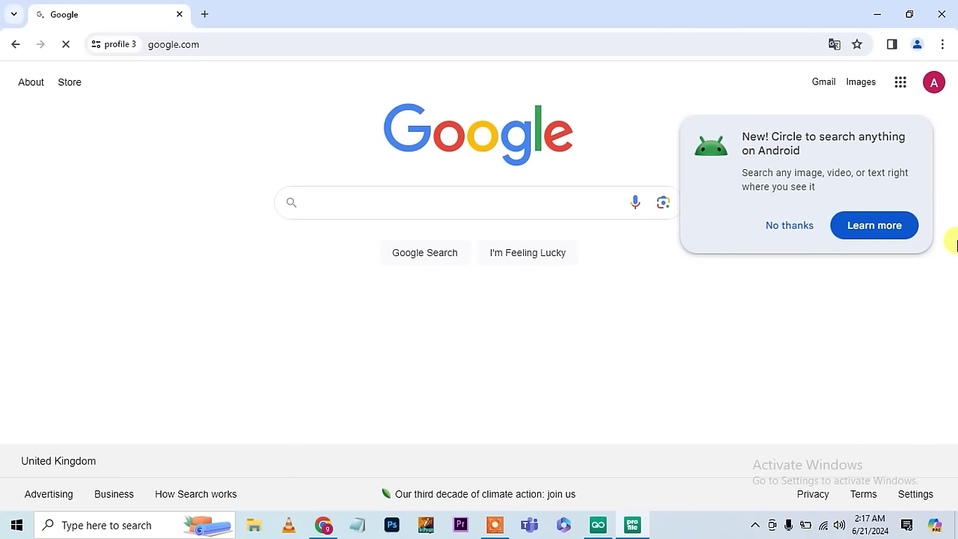
Step: Open Gmail from the Google home page, enabling its smart features and personalization of other Google products
{"action": "left_click", "coordinate": [790, 228]}
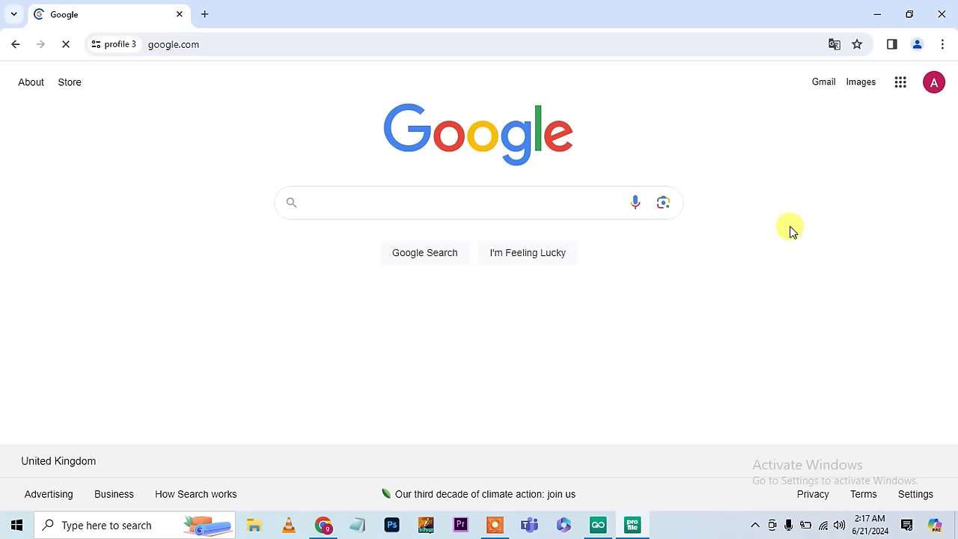
{"action": "left_click", "coordinate": [823, 81]}
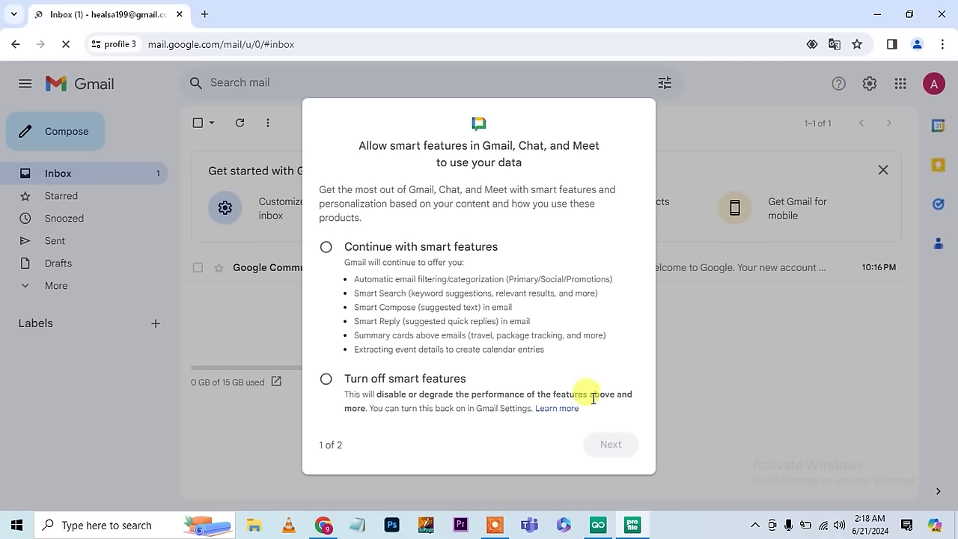
{"action": "left_click", "coordinate": [327, 247]}
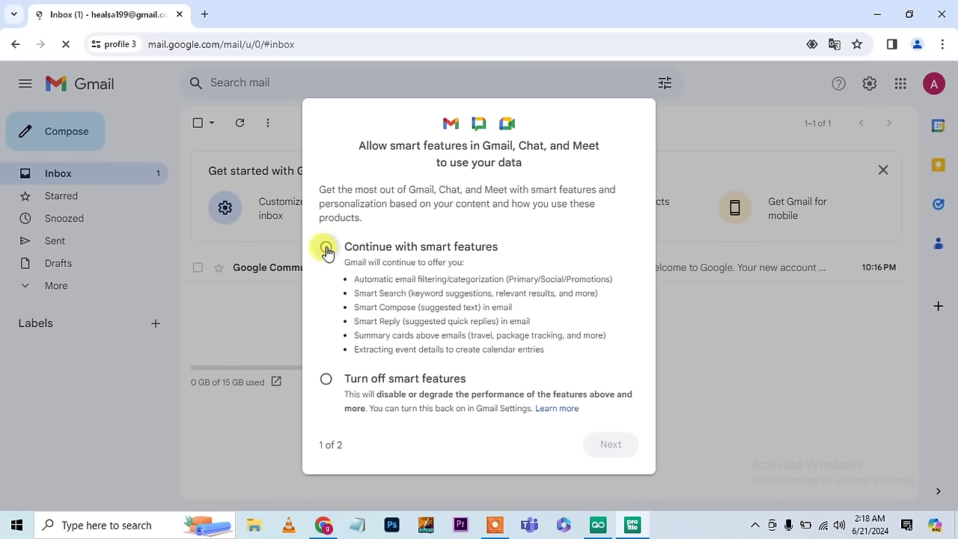
{"action": "left_click", "coordinate": [629, 449]}
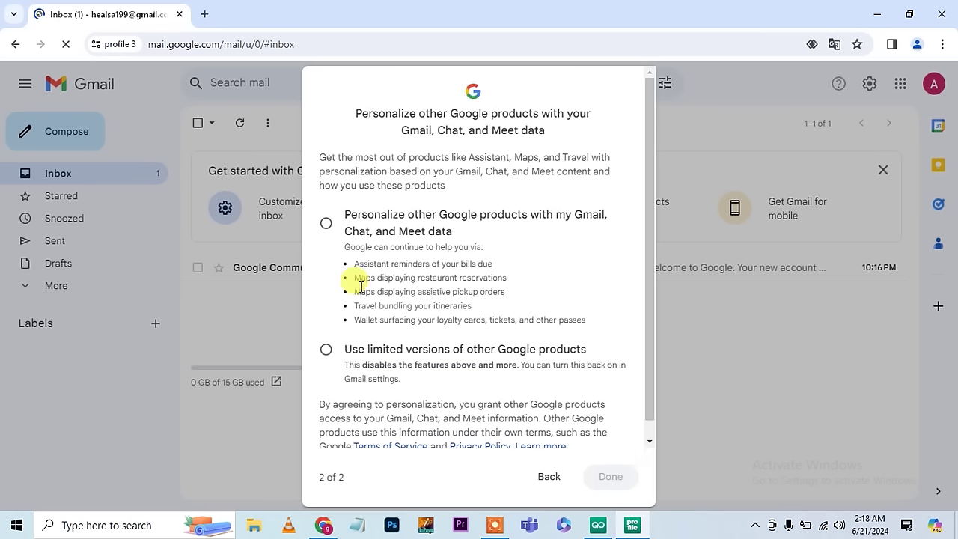
{"action": "left_click", "coordinate": [324, 226]}
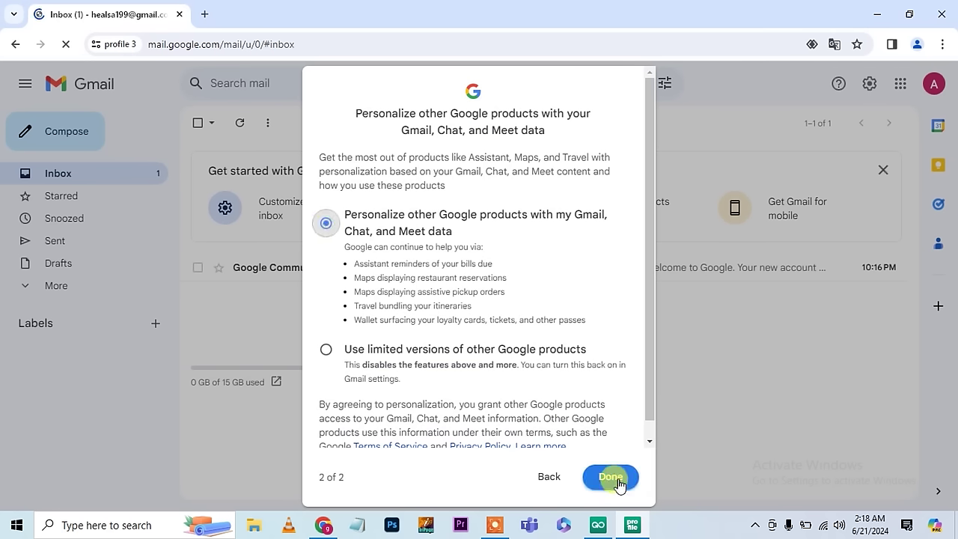
{"action": "left_click", "coordinate": [617, 481]}
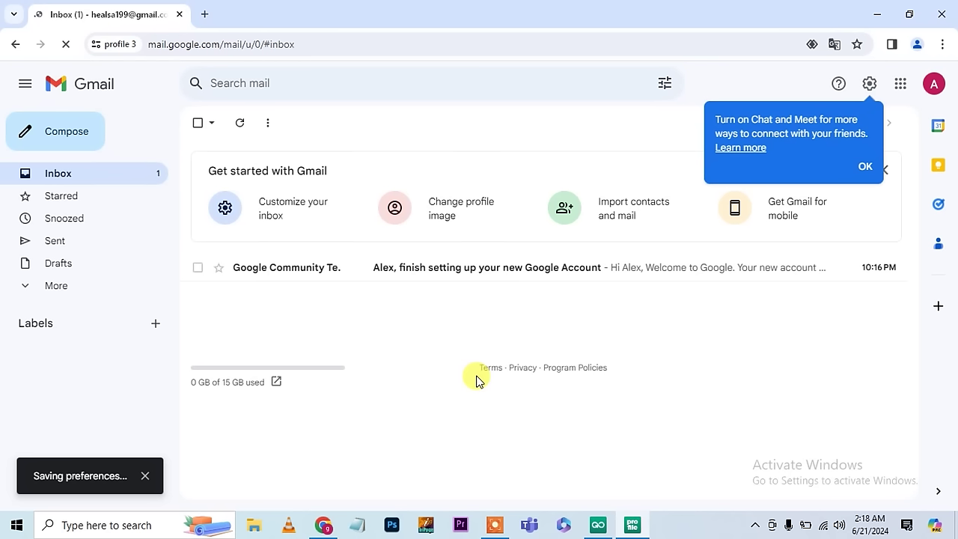
Step: Open Facebook in a new tab and go to its sign-up form for a new account
{"action": "key", "text": "ctrl+t"}
{"action": "left_click", "coordinate": [301, 69]}
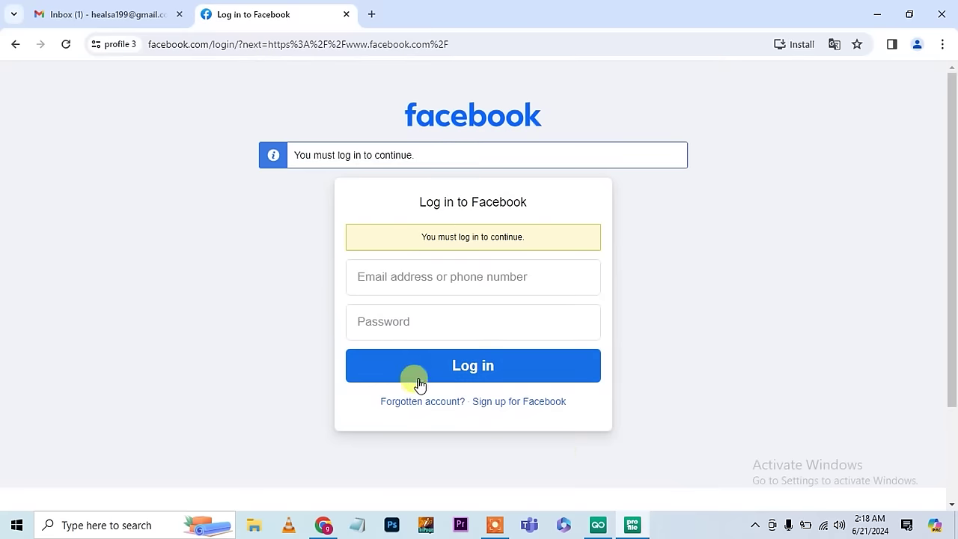
{"action": "left_click", "coordinate": [528, 404]}
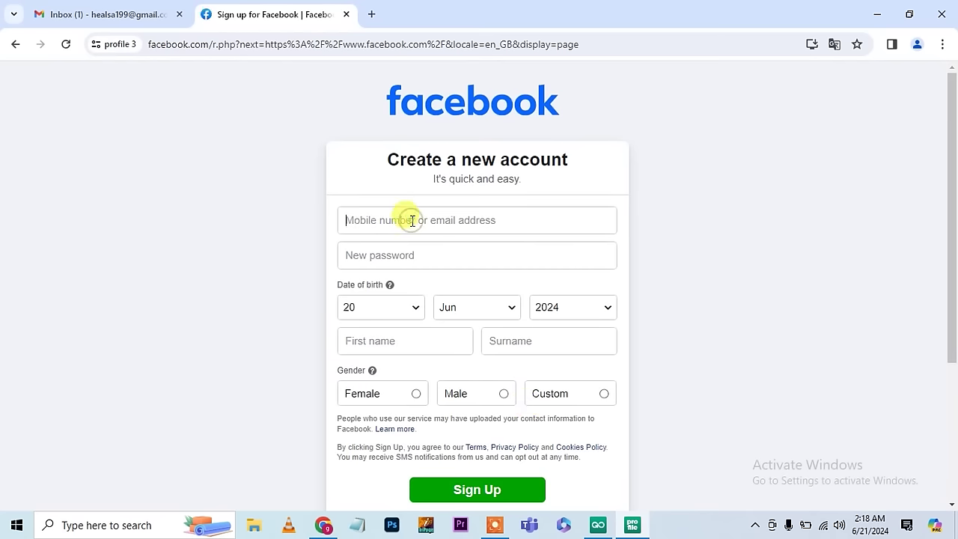
{"action": "left_click", "coordinate": [85, 9]}
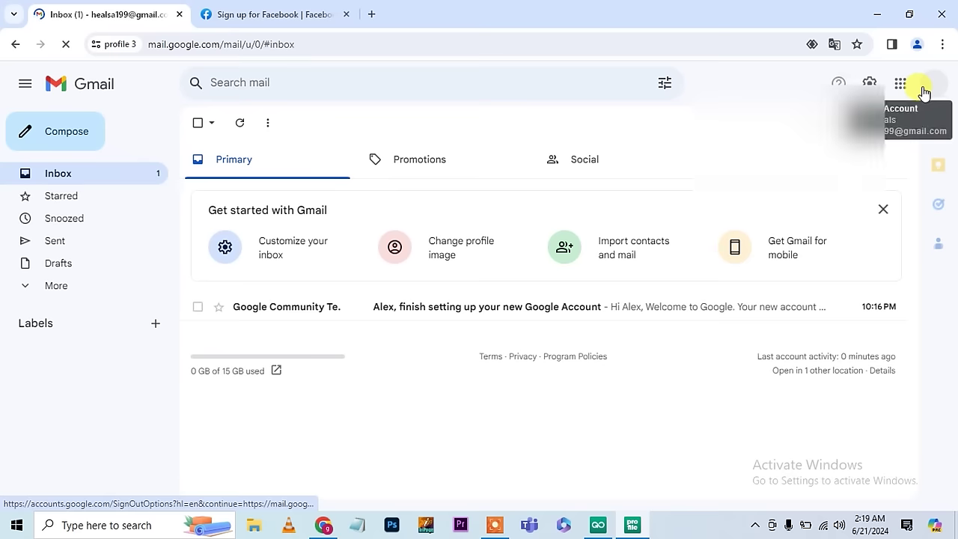
{"action": "left_click", "coordinate": [924, 91]}
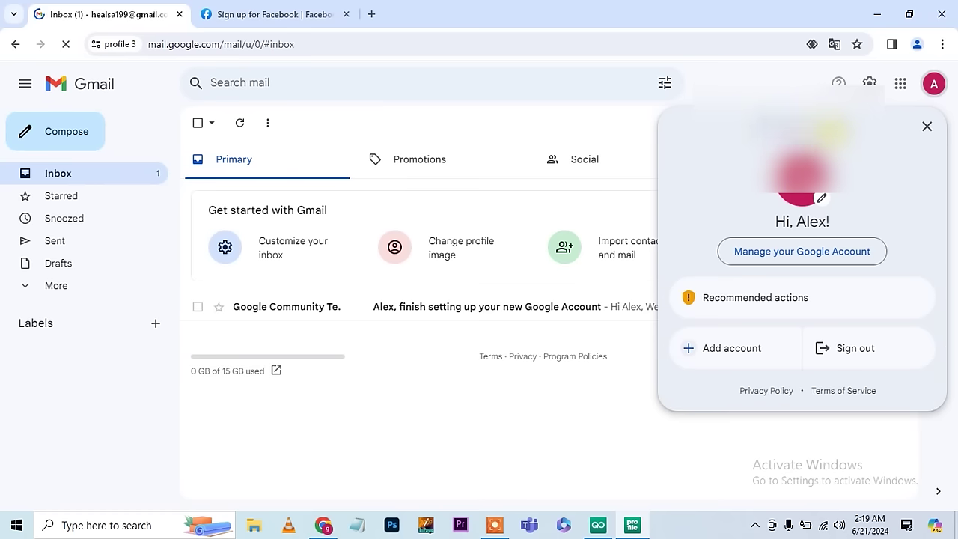
{"action": "right_click", "coordinate": [605, 131]}
{"action": "key", "text": "Escape"}
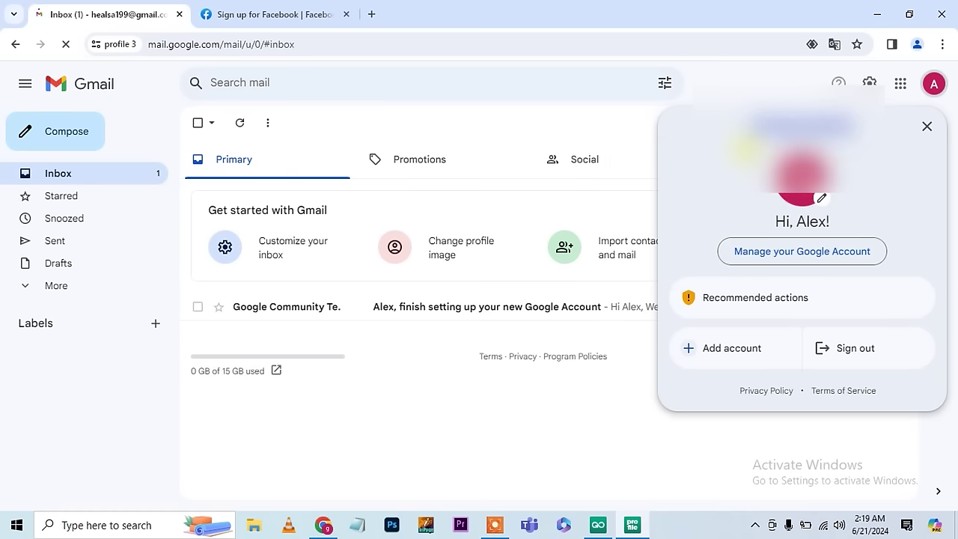
{"action": "left_click", "coordinate": [292, 6]}
{"action": "right_click", "coordinate": [369, 223]}
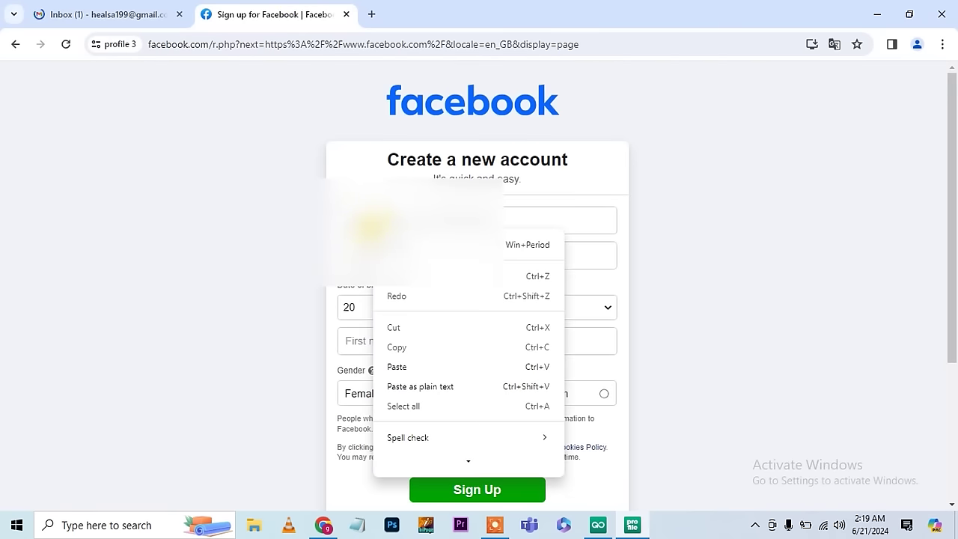
{"action": "left_click", "coordinate": [409, 366]}
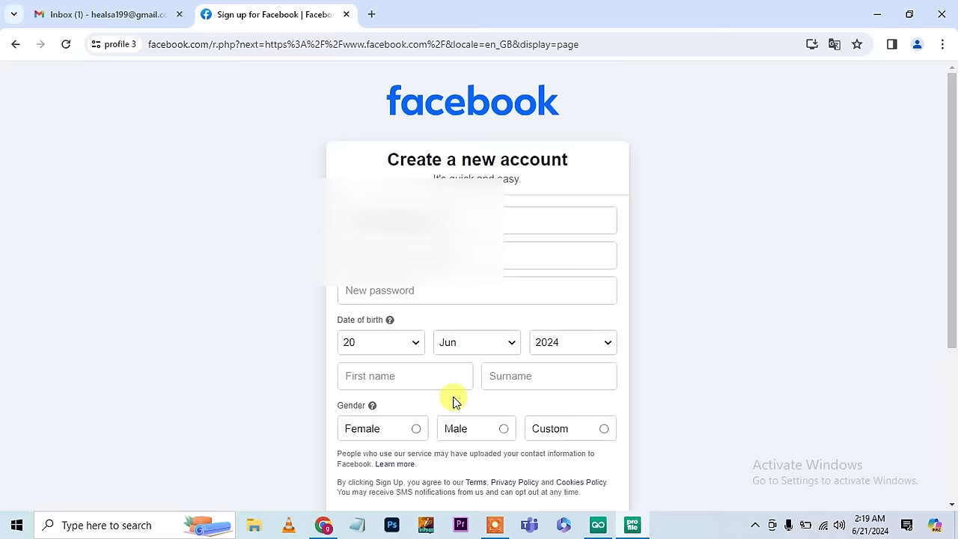
Step: Complete and review the remaining Facebook sign-up details, with Male as the gender, and submit the registration
{"action": "scroll", "coordinate": [521, 471], "scroll_direction": "down", "scroll_amount": 2}
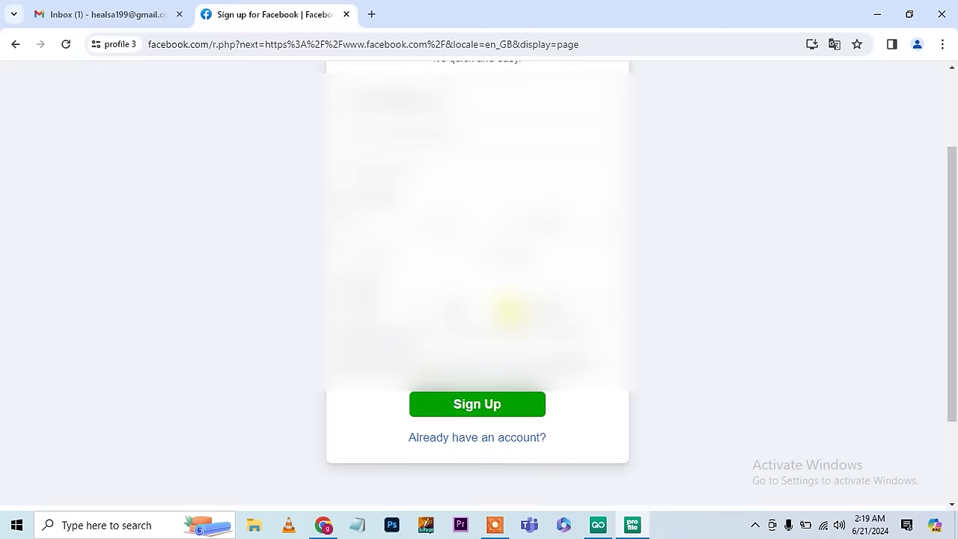
{"action": "scroll", "coordinate": [487, 272], "scroll_direction": "up", "scroll_amount": 1}
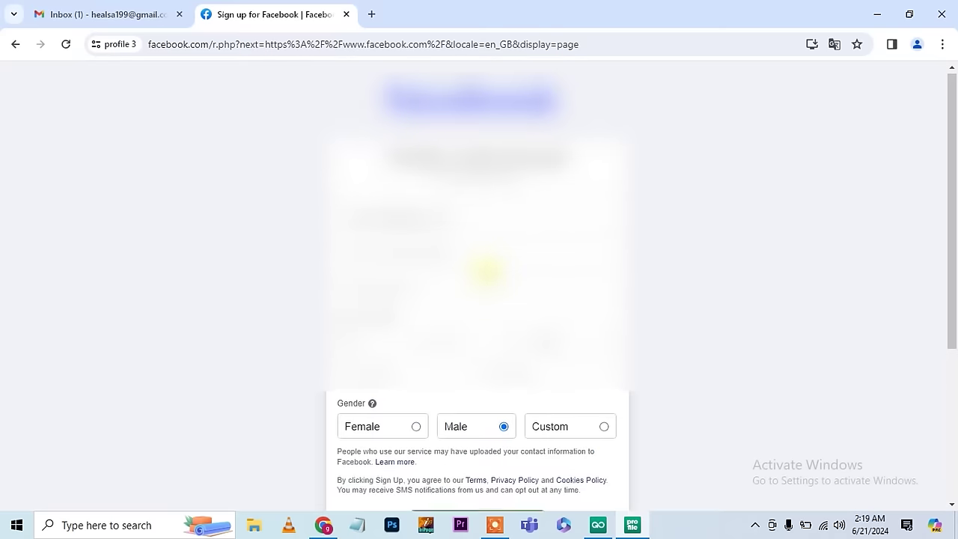
{"action": "scroll", "coordinate": [599, 393], "scroll_direction": "down", "scroll_amount": 1}
{"action": "scroll", "coordinate": [599, 392], "scroll_direction": "up", "scroll_amount": 2}
{"action": "scroll", "coordinate": [600, 392], "scroll_direction": "down", "scroll_amount": 4}
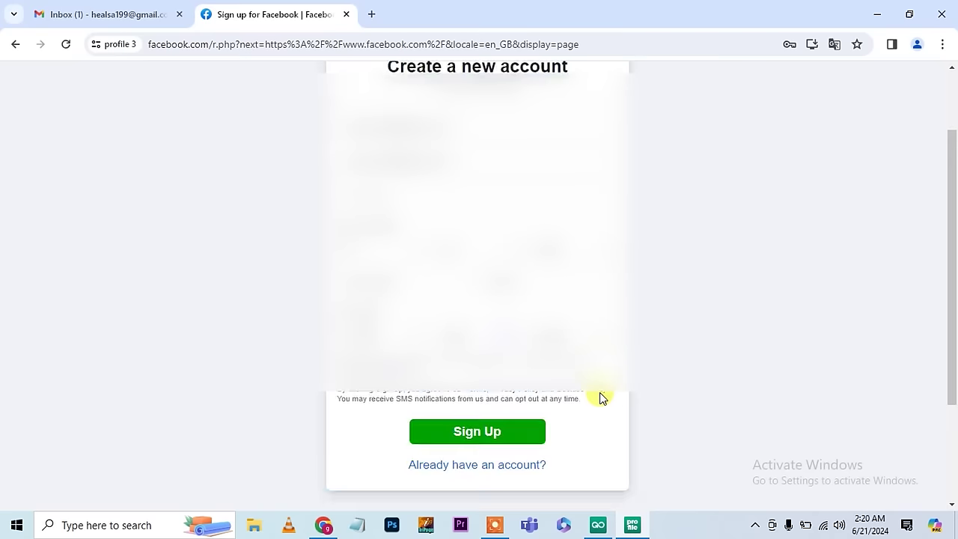
{"action": "scroll", "coordinate": [599, 392], "scroll_direction": "up", "scroll_amount": 3}
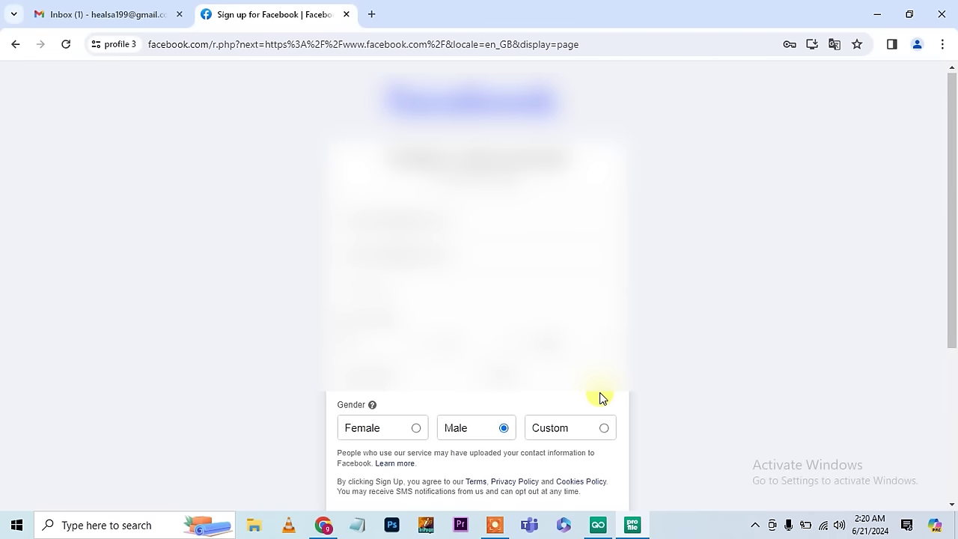
{"action": "scroll", "coordinate": [599, 397], "scroll_direction": "down", "scroll_amount": 3}
{"action": "left_click", "coordinate": [497, 285]}
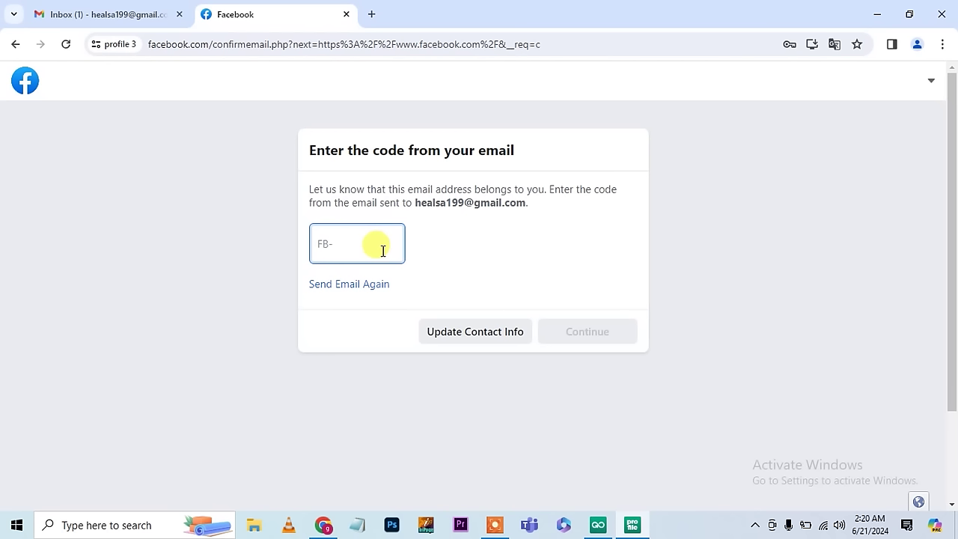
Step: Open Facebook's confirmation email in the Gmail inbox and copy the numeric part of the confirmation code
{"action": "left_click", "coordinate": [98, 9]}
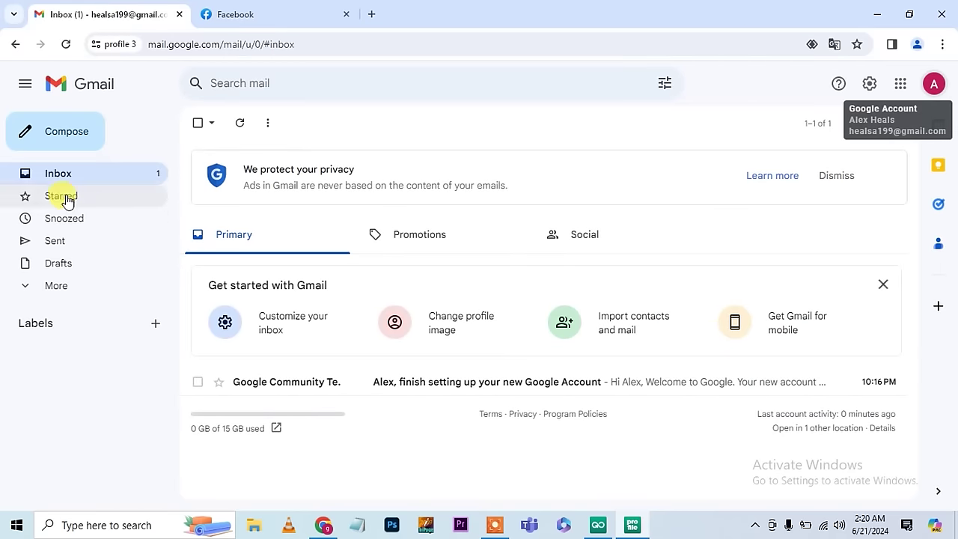
{"action": "left_click", "coordinate": [60, 171]}
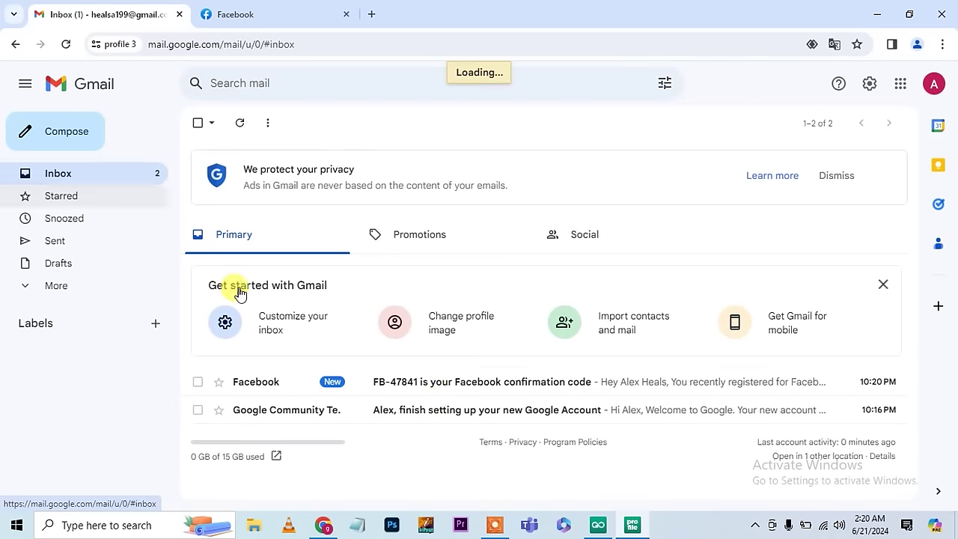
{"action": "left_click", "coordinate": [442, 385]}
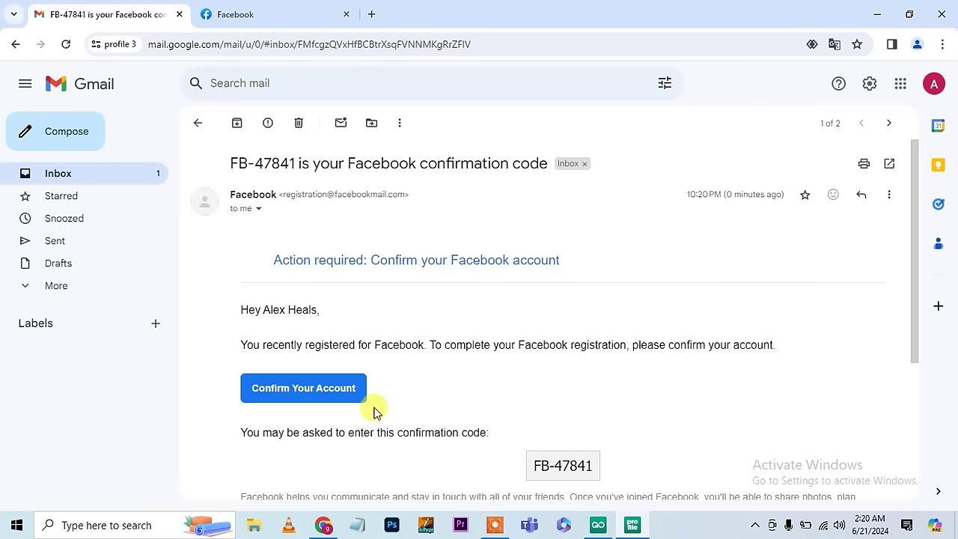
{"action": "scroll", "coordinate": [563, 440], "scroll_direction": "down", "scroll_amount": 1}
{"action": "double_click", "coordinate": [565, 382]}
{"action": "right_click", "coordinate": [569, 380]}
{"action": "left_click", "coordinate": [598, 257]}
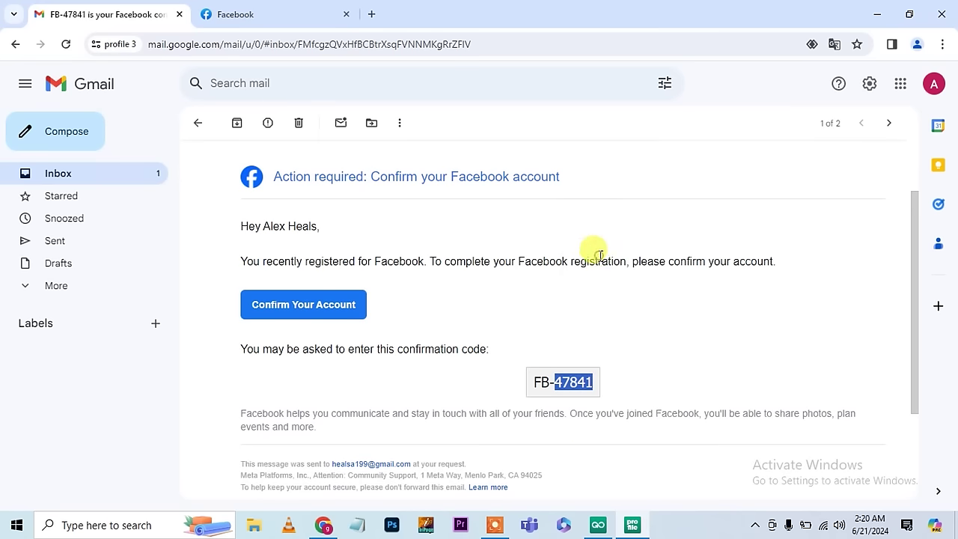
{"action": "left_click", "coordinate": [273, 13]}
{"action": "key", "text": "ctrl+v"}
{"action": "left_click", "coordinate": [578, 333]}
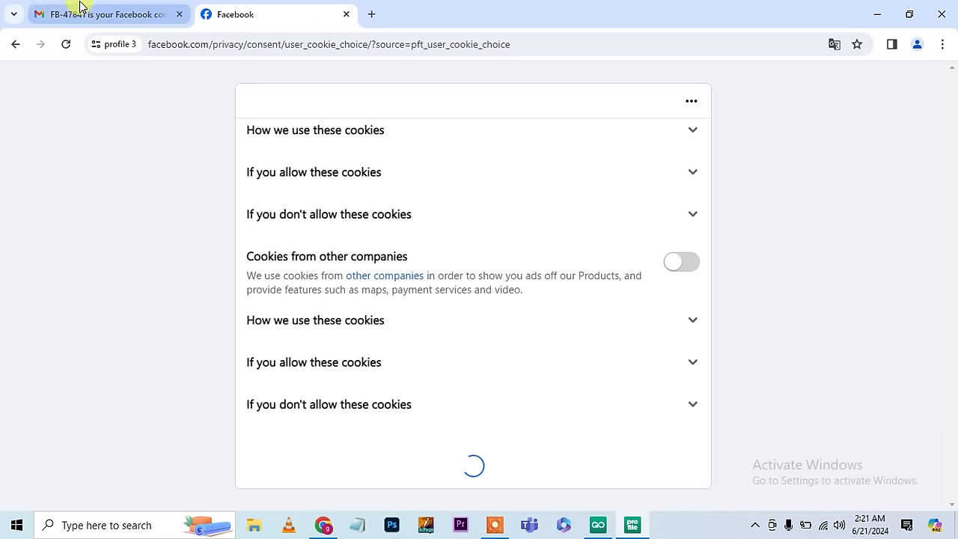
Step: Check the Gmail inbox for new messages from Facebook and return to Facebook to look over the new account's home page
{"action": "left_click", "coordinate": [74, 11]}
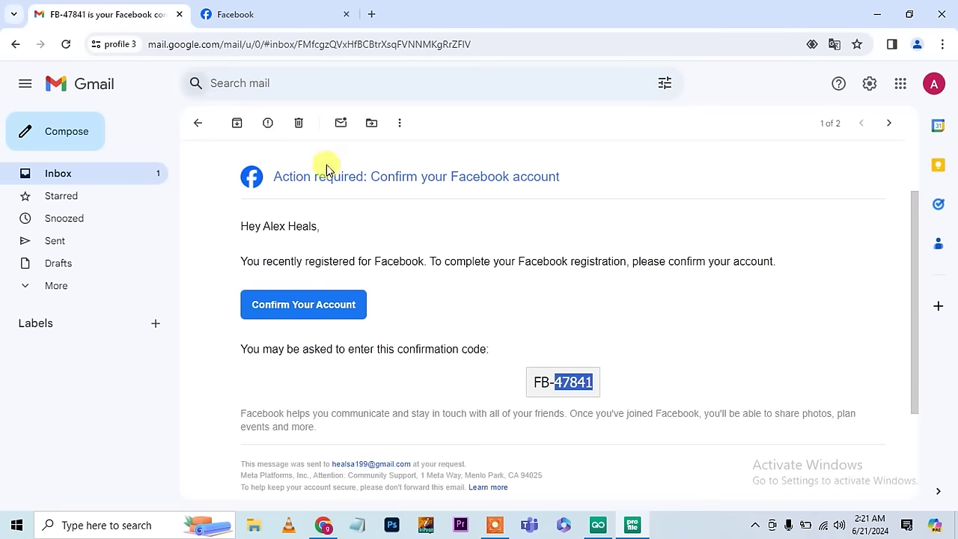
{"action": "left_click", "coordinate": [126, 178]}
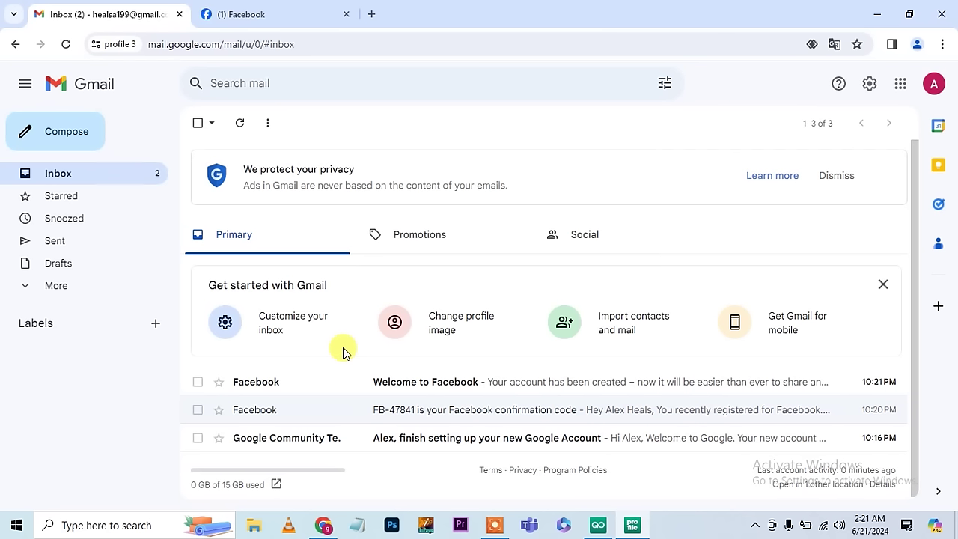
{"action": "key", "text": "ctrl+Tab"}
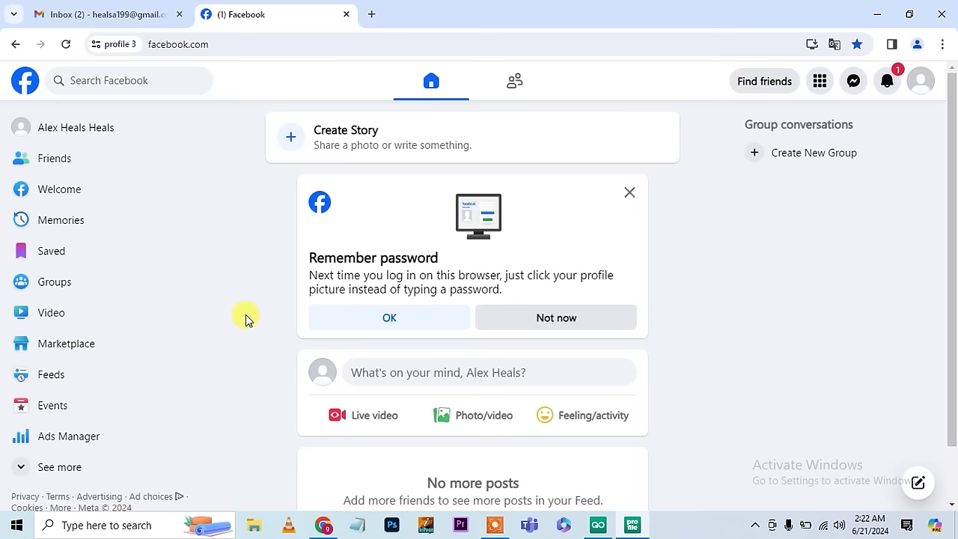
{"action": "scroll", "coordinate": [684, 316], "scroll_direction": "down", "scroll_amount": 2}
{"action": "scroll", "coordinate": [684, 316], "scroll_direction": "up", "scroll_amount": 2}
{"action": "scroll", "coordinate": [687, 319], "scroll_direction": "down", "scroll_amount": 1}
{"action": "scroll", "coordinate": [687, 318], "scroll_direction": "up", "scroll_amount": 1}
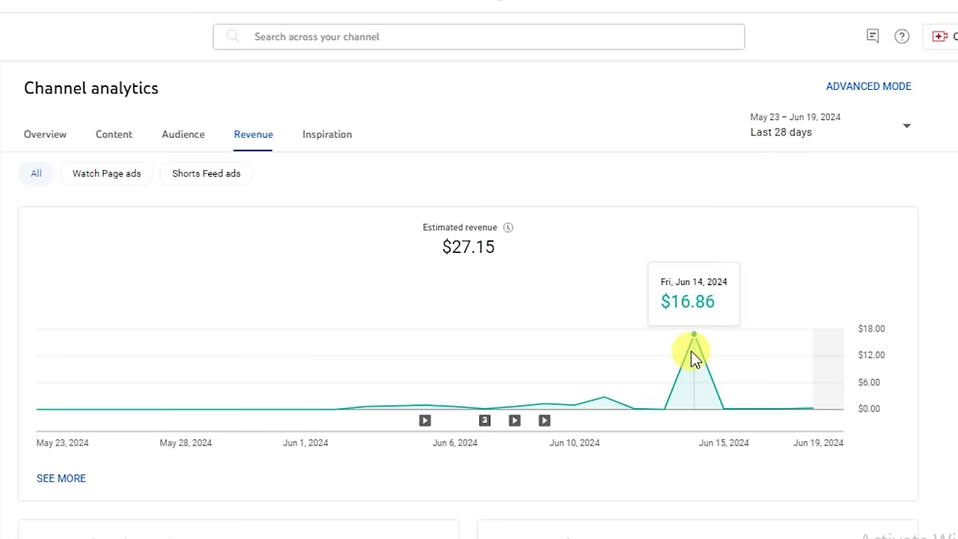
{"action": "scroll", "coordinate": [691, 351], "scroll_direction": "down", "scroll_amount": 6}
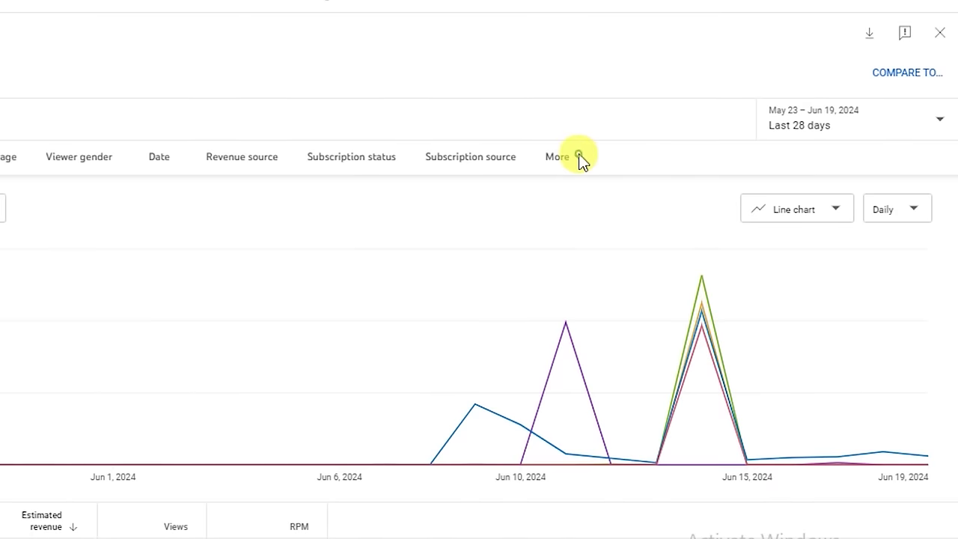
{"action": "left_click", "coordinate": [579, 159]}
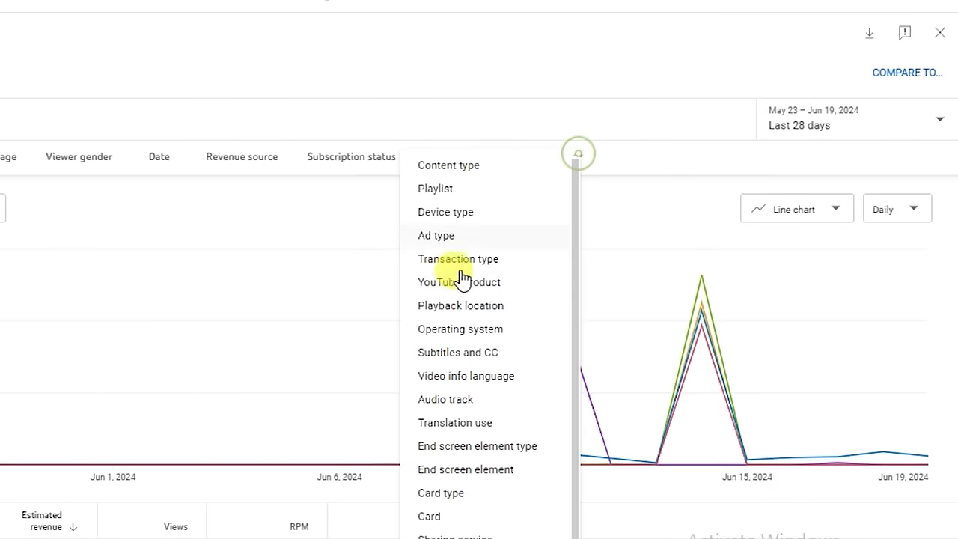
{"action": "left_click", "coordinate": [453, 235]}
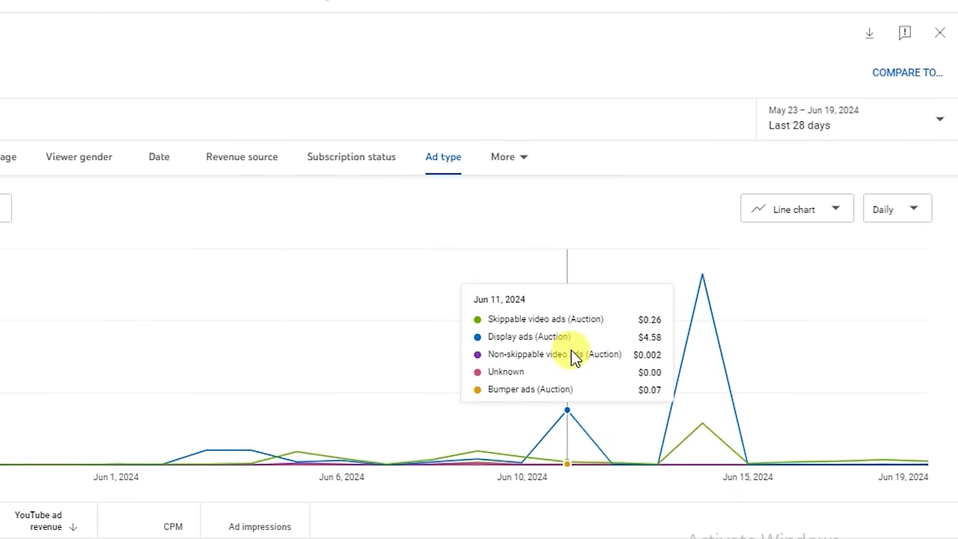